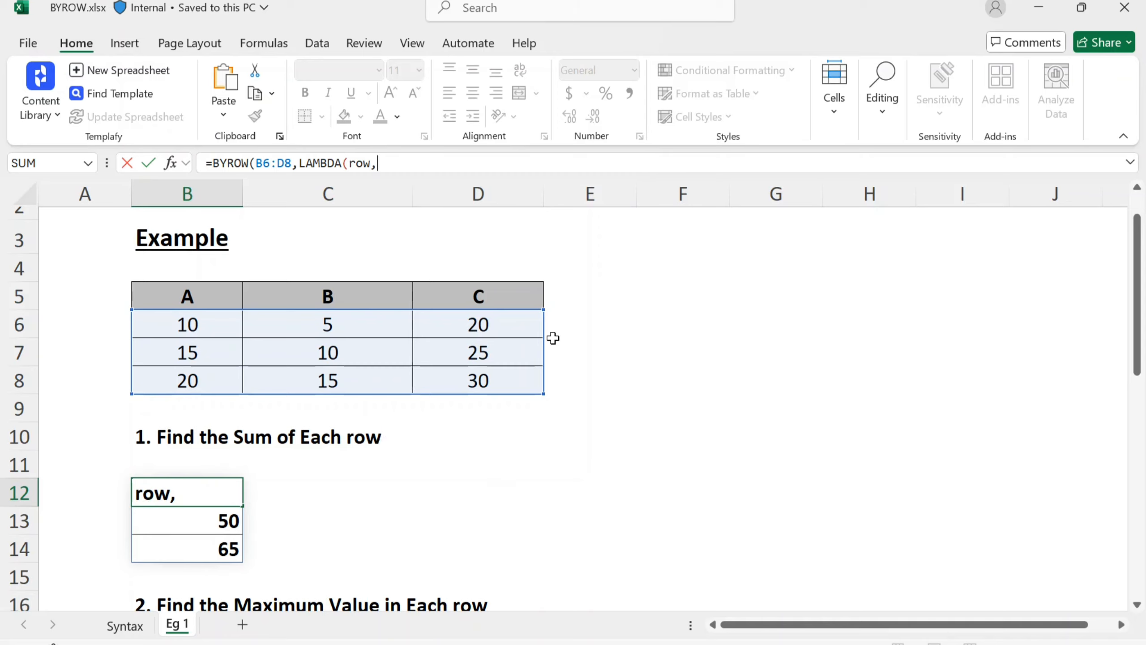
- Complete the row-sum formula in B12 as =BYROW(B6:D8,LAMBDA(row,SUM(row)))
type("sum(")
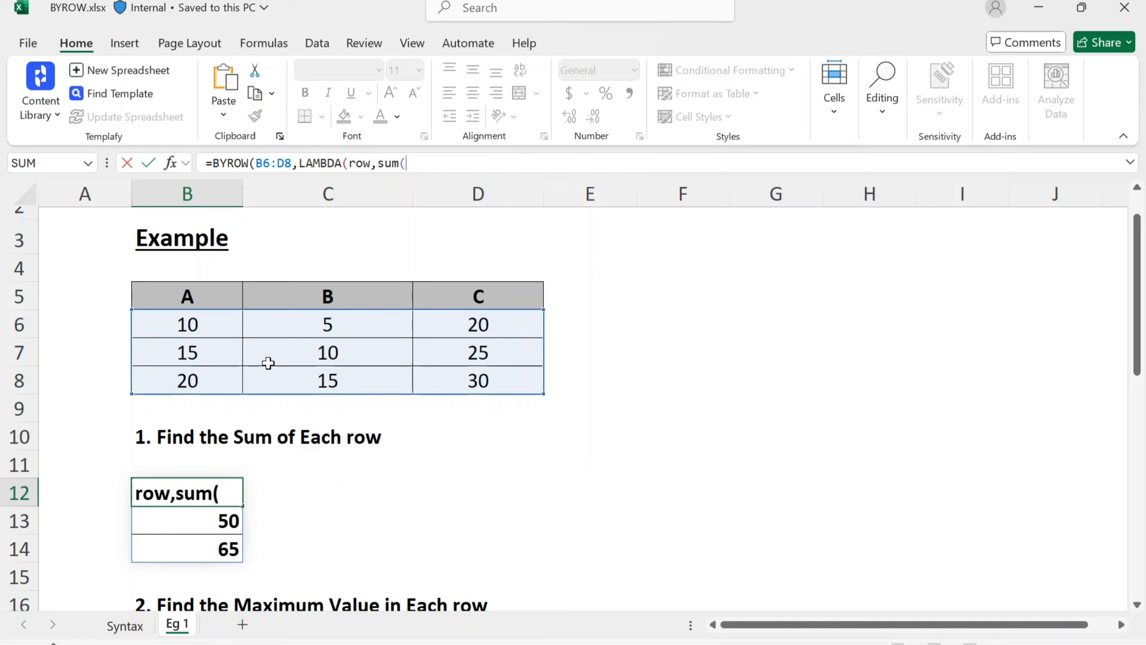
type("row")
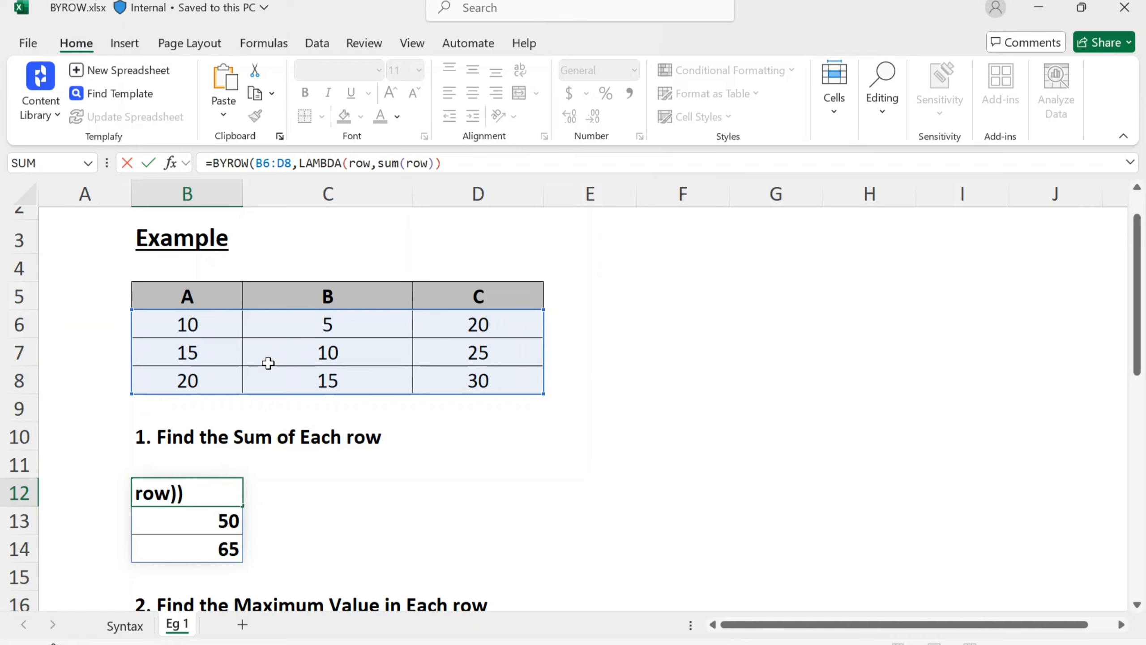
key("Return")
key("Up")
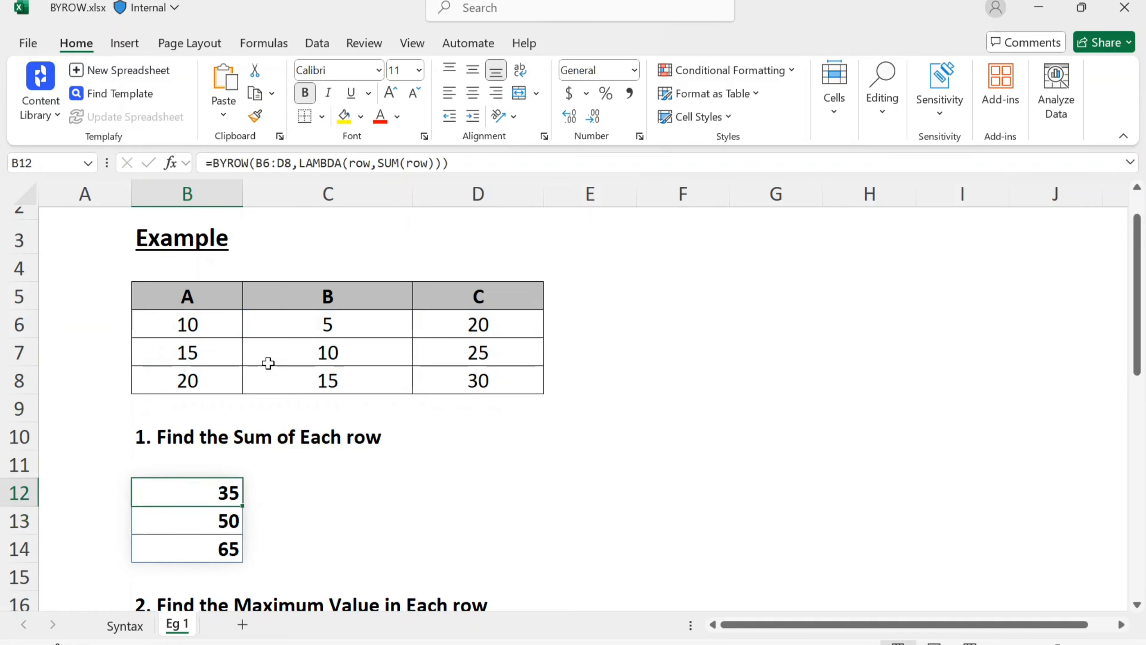
- Check the formula in B12 and compare each table row in B6:D8 with its sum in B12:B14
key("ctrl+Down")
key("ctrl+Up")
double_click(165, 495)
key("Escape")
left_click(191, 331)
key("ctrl+shift+Right")
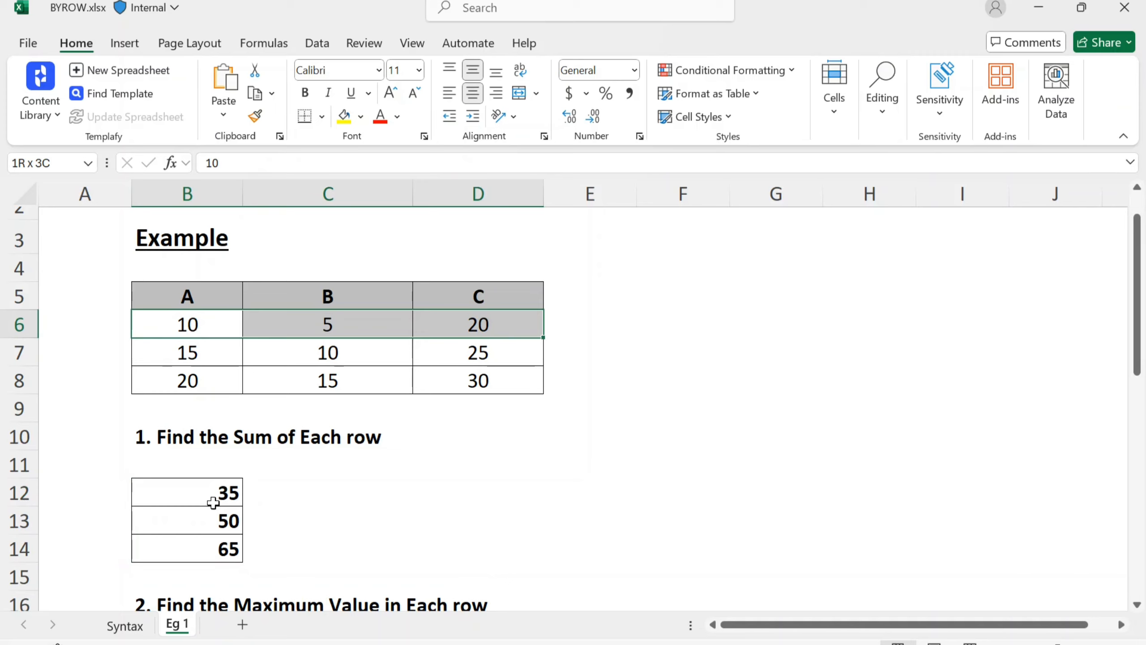
left_click(162, 491)
left_click(186, 352)
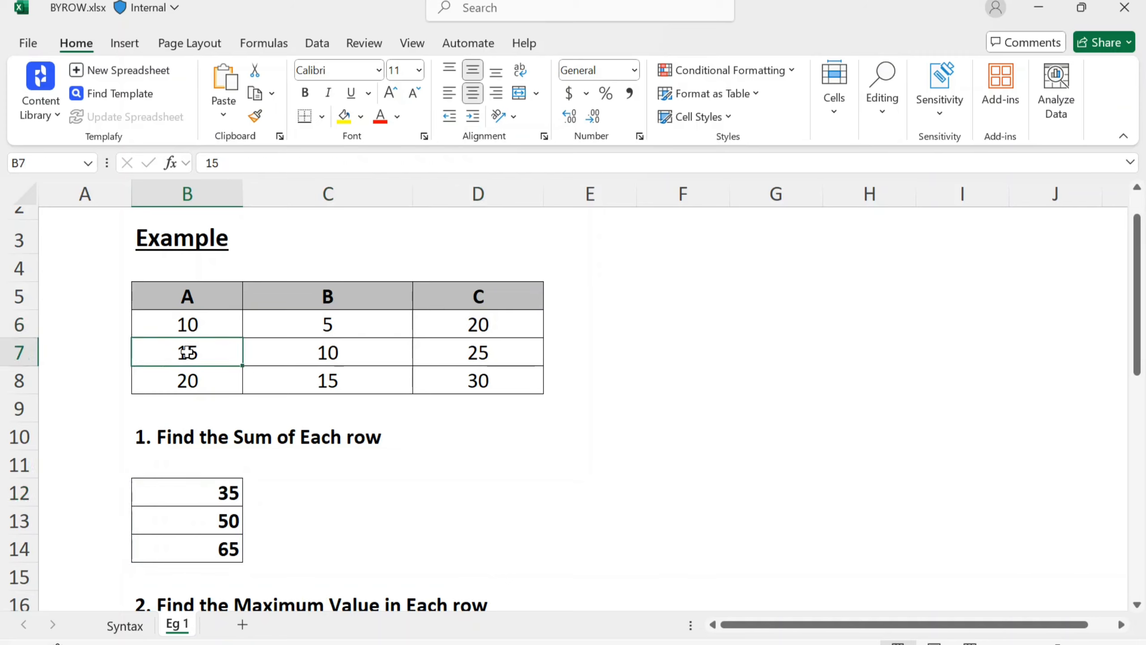
key("ctrl+shift+Right")
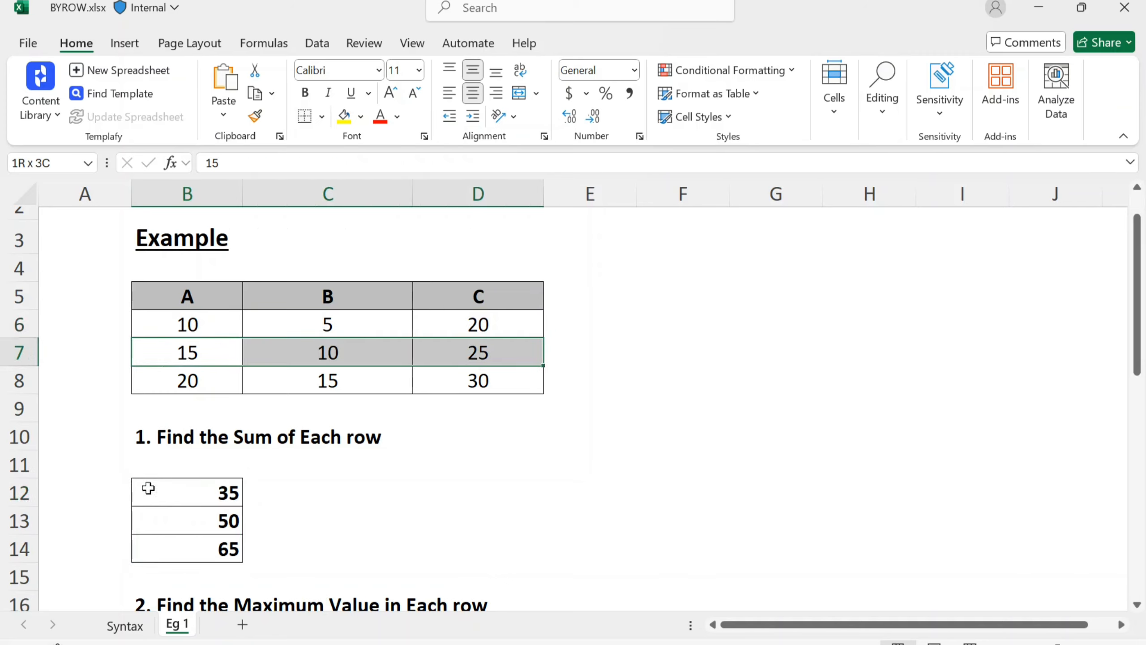
left_click(159, 524)
left_click(187, 380)
key("shift+Right")
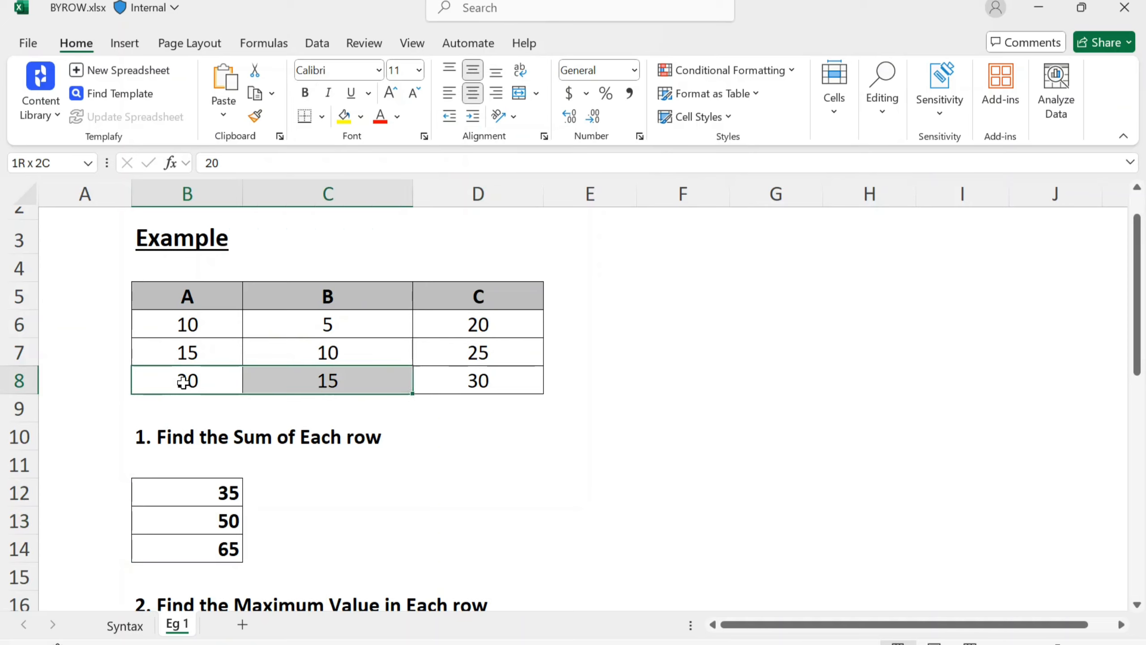
key("shift+Right")
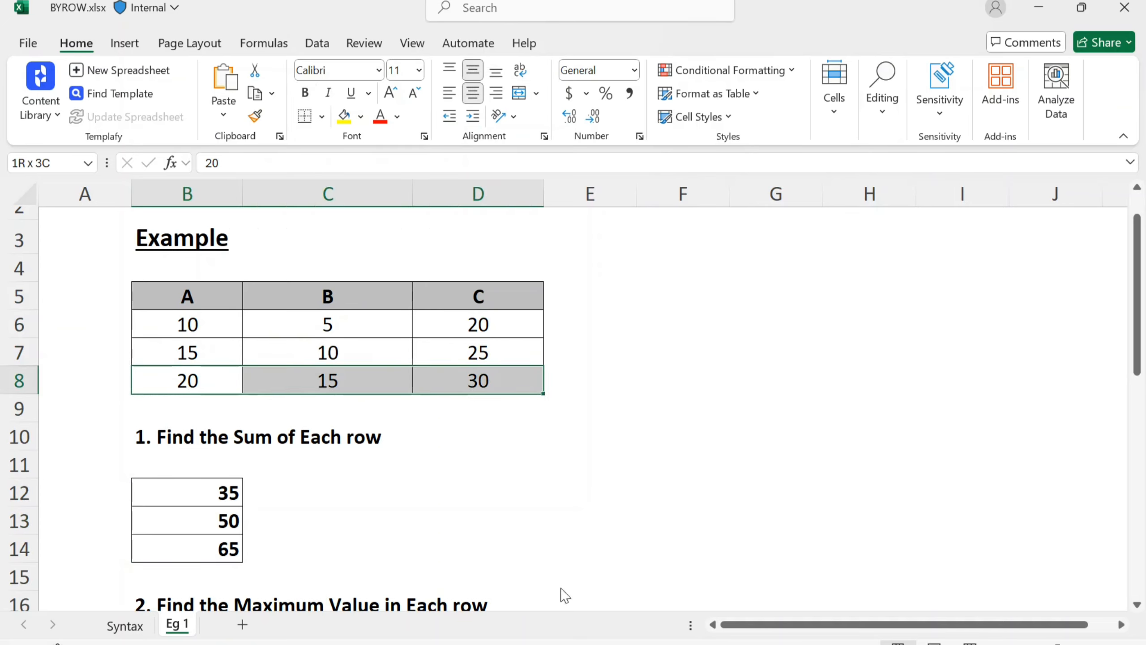
left_click(217, 555)
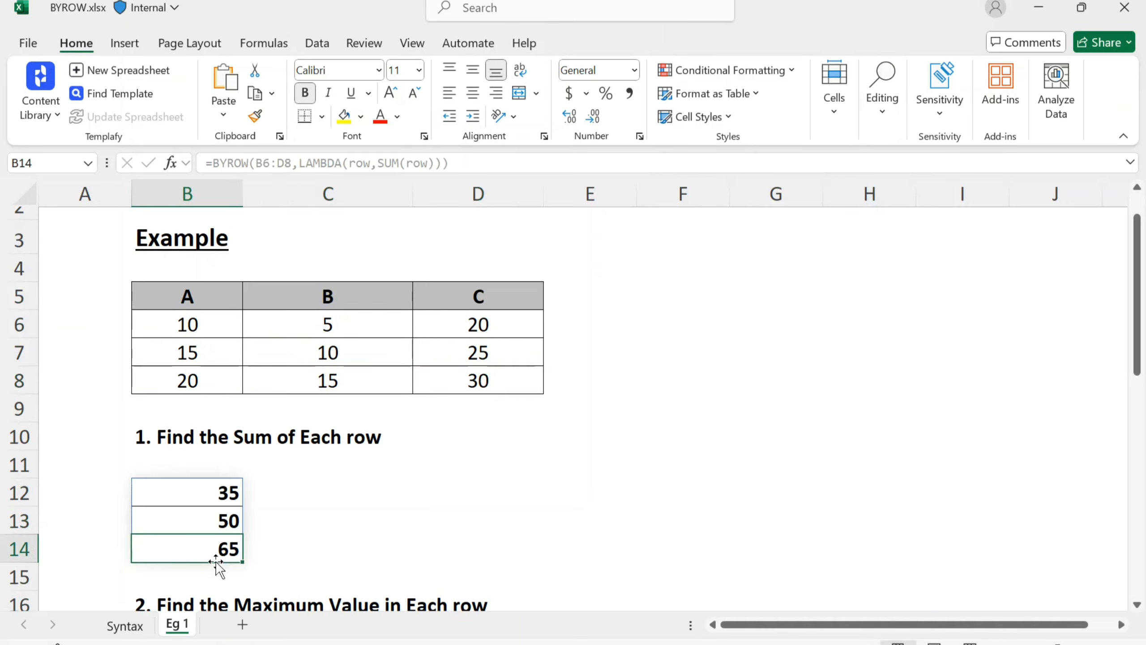
left_click(366, 544)
- Clear the existing maximum-value formula from B18 and save the workbook
scroll(367, 541, "down", 2)
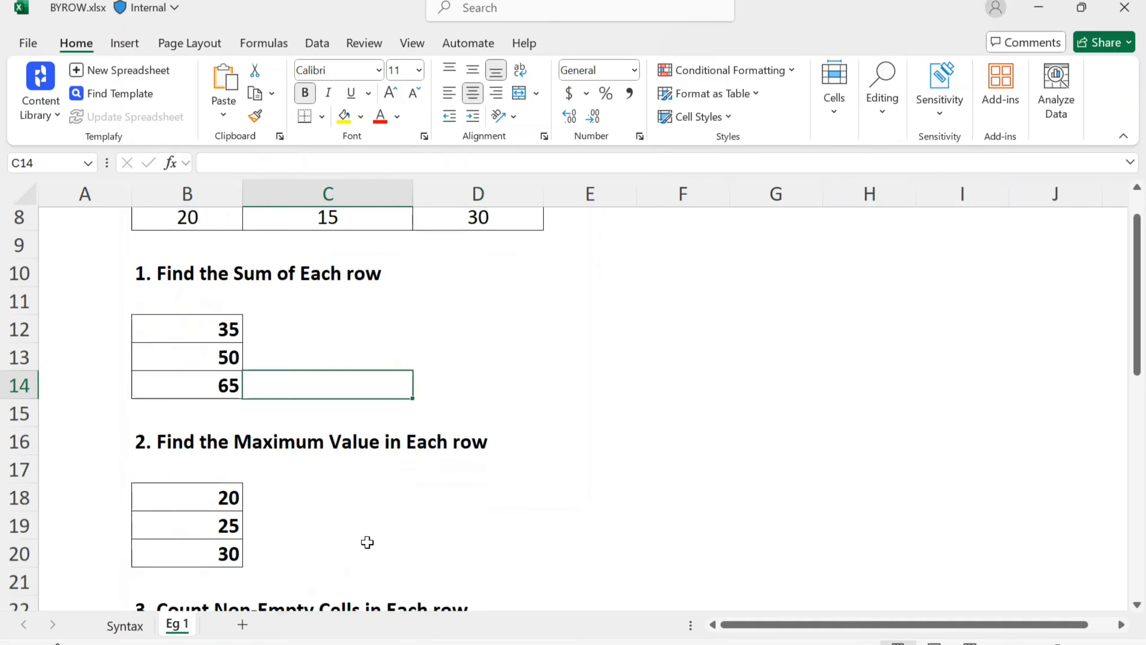
left_click(179, 494)
key("Delete")
key("Down")
key("Right")
key("ctrl+s")
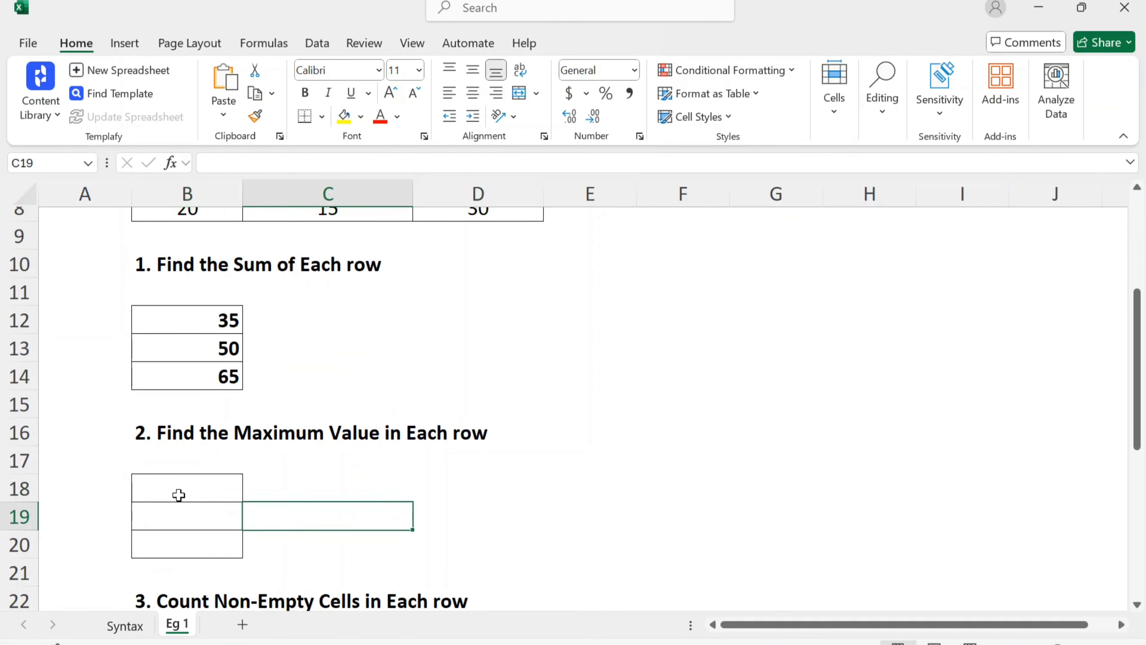
- Begin a BYROW formula in B18 with the table values B6:D8 as its array
left_click(178, 478)
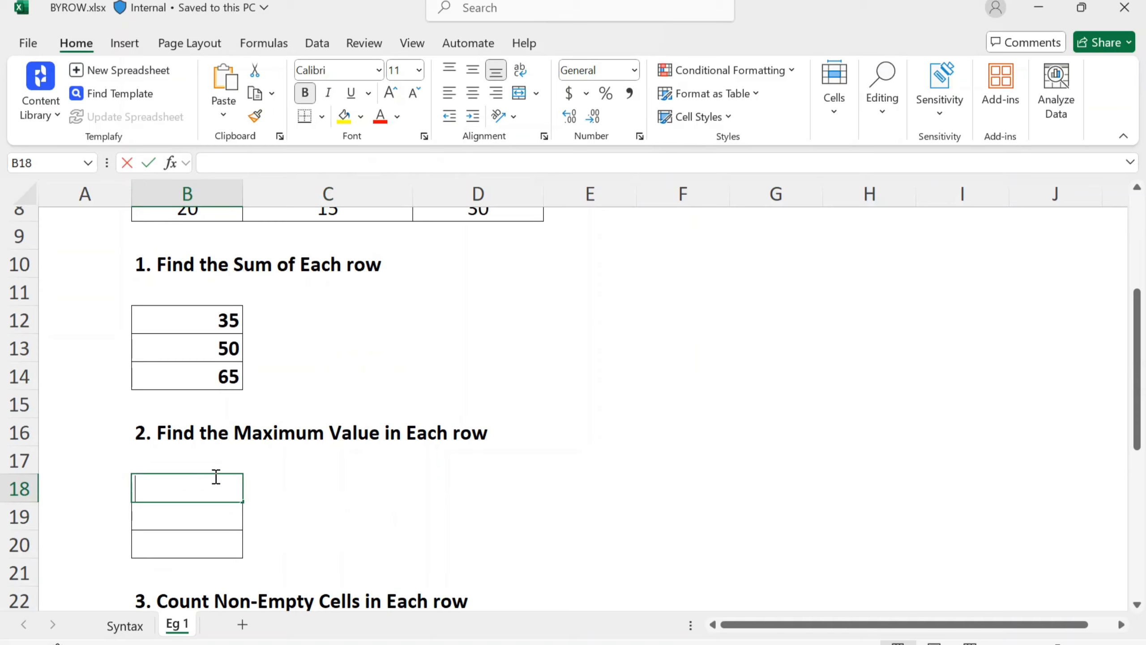
type("=byr")
key("Tab")
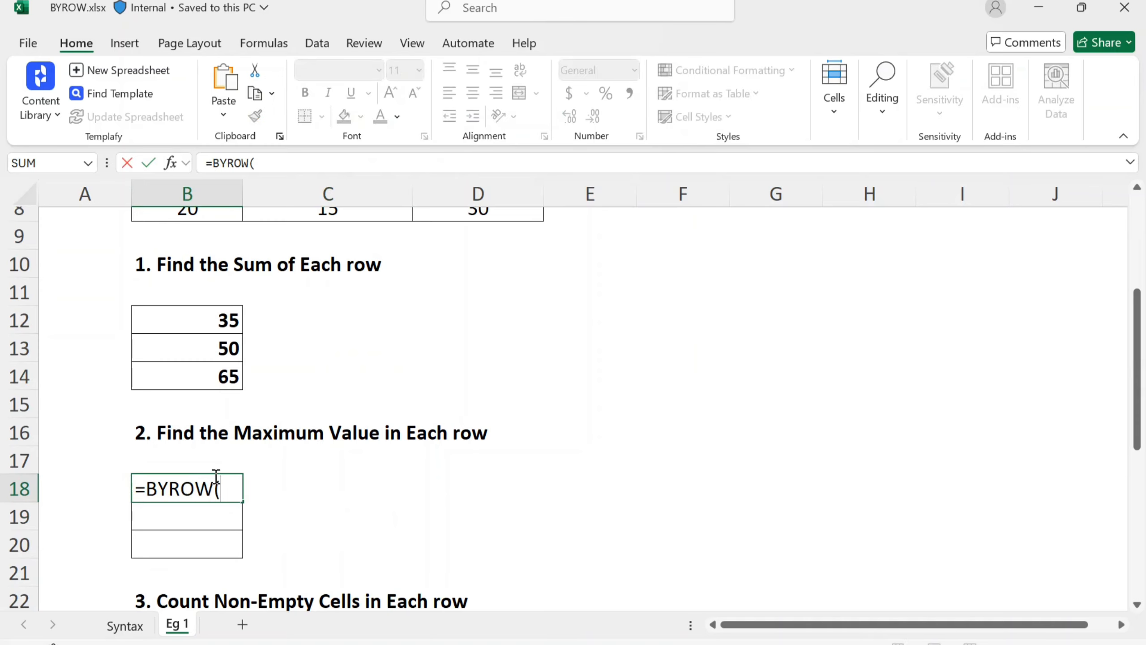
scroll(353, 445, "up", 3)
left_click(182, 366)
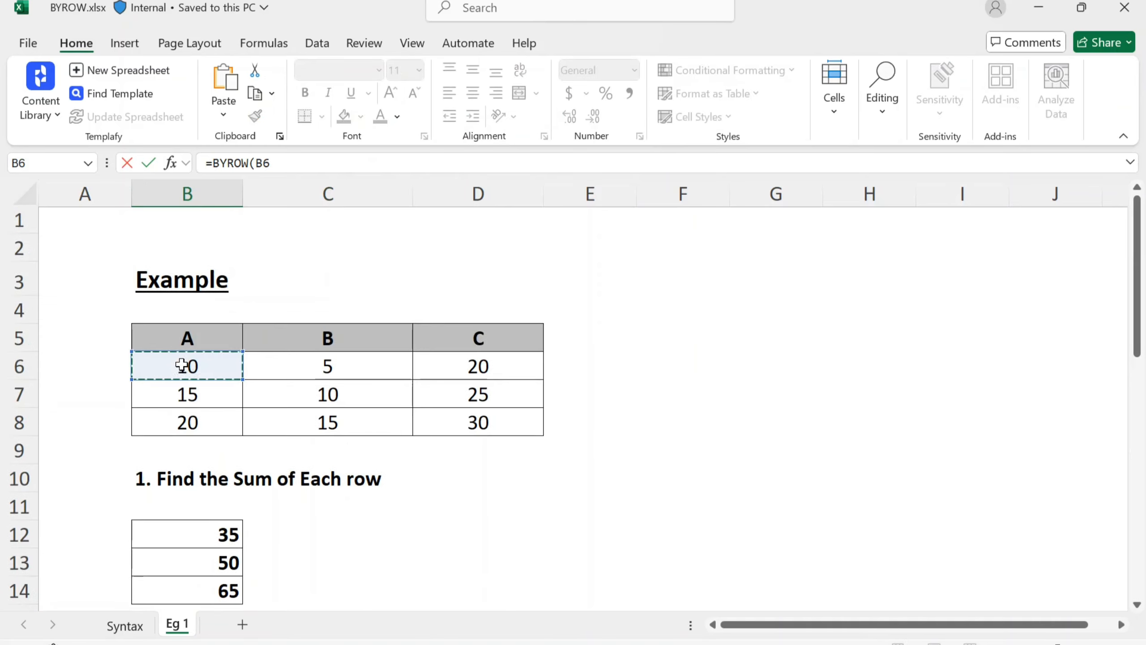
key("shift+Right")
key("shift+Right")
key("shift+Down")
key("shift+Down")
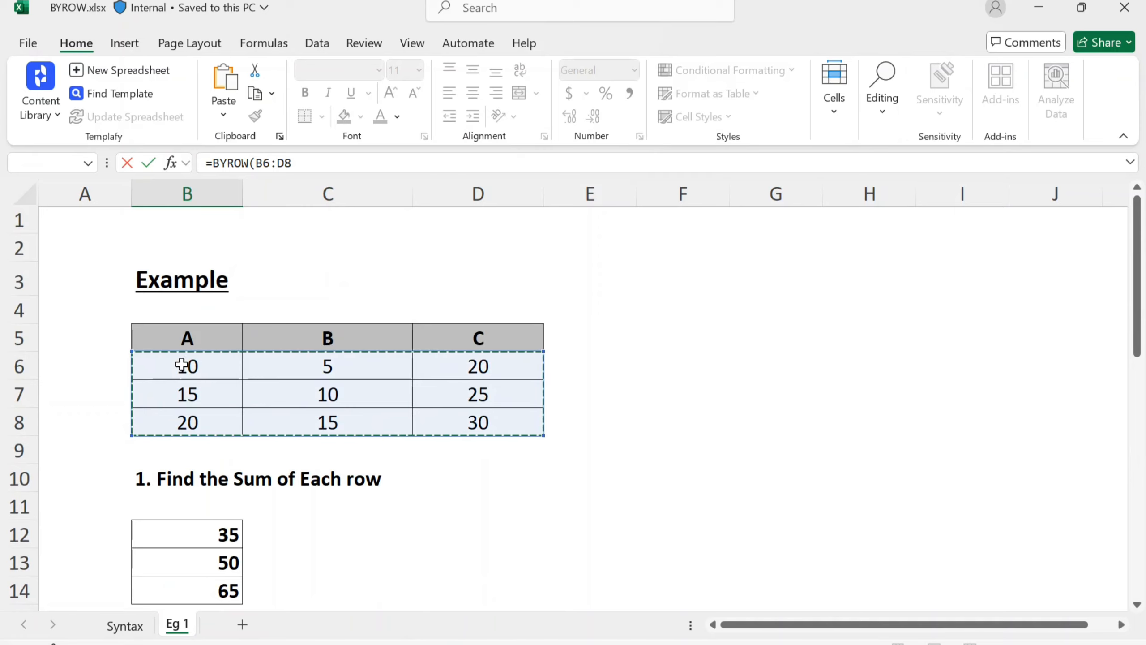
type(",")
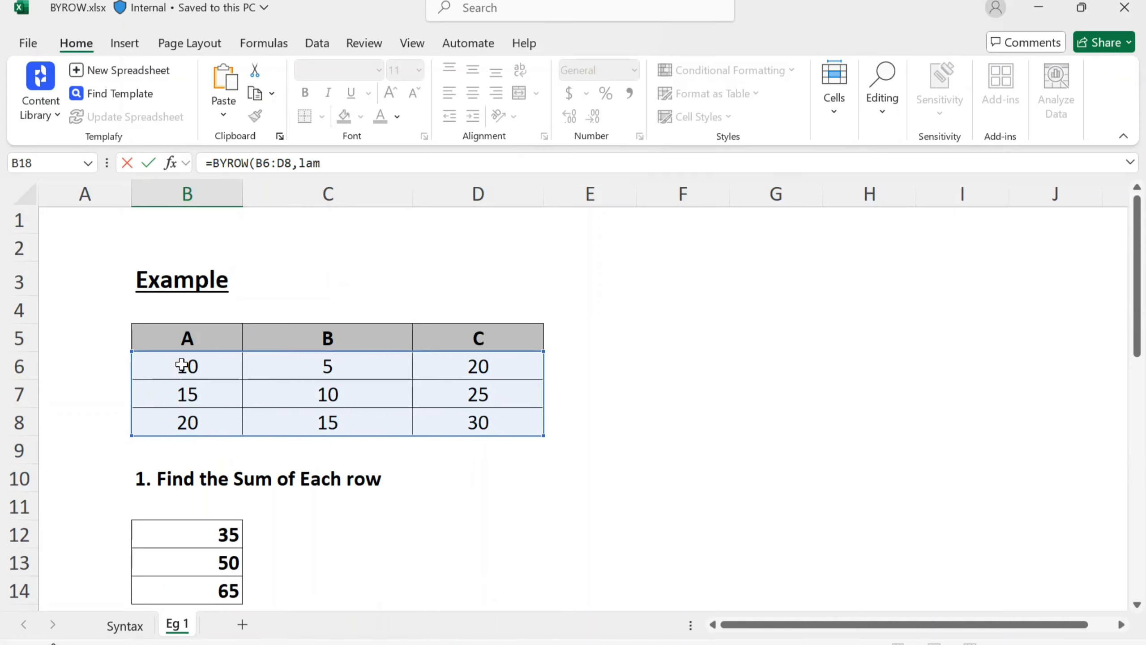
- Add a LAMBDA with the parameter row as the second argument of the B18 formula
type("lam")
key("Tab")
scroll(181, 364, "down", 3)
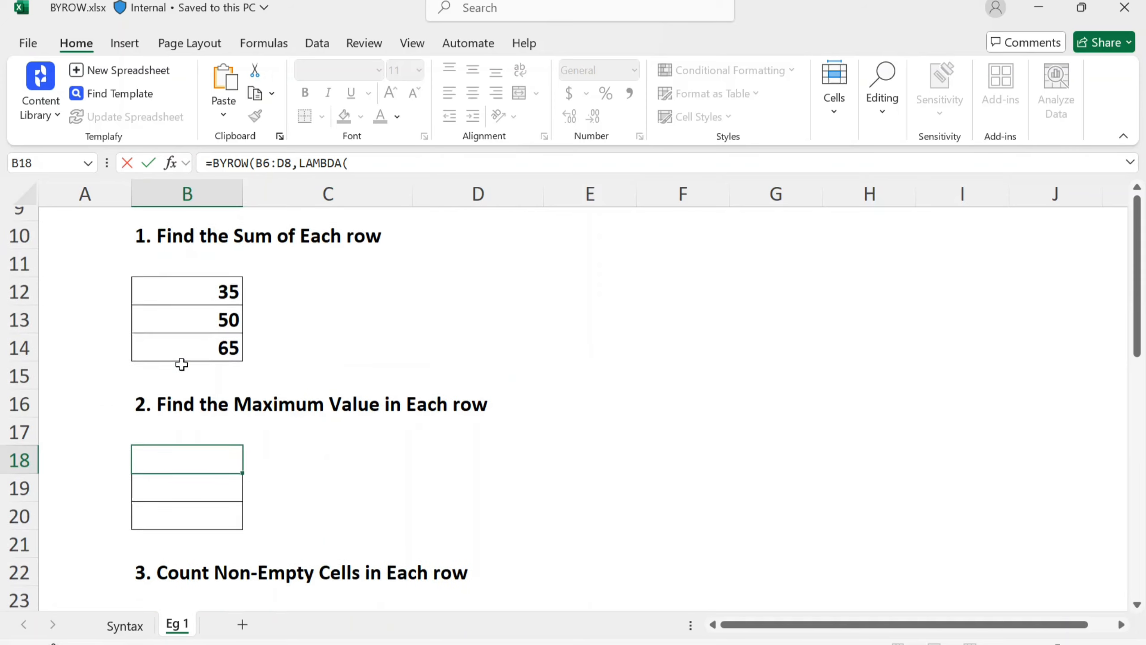
type("ma")
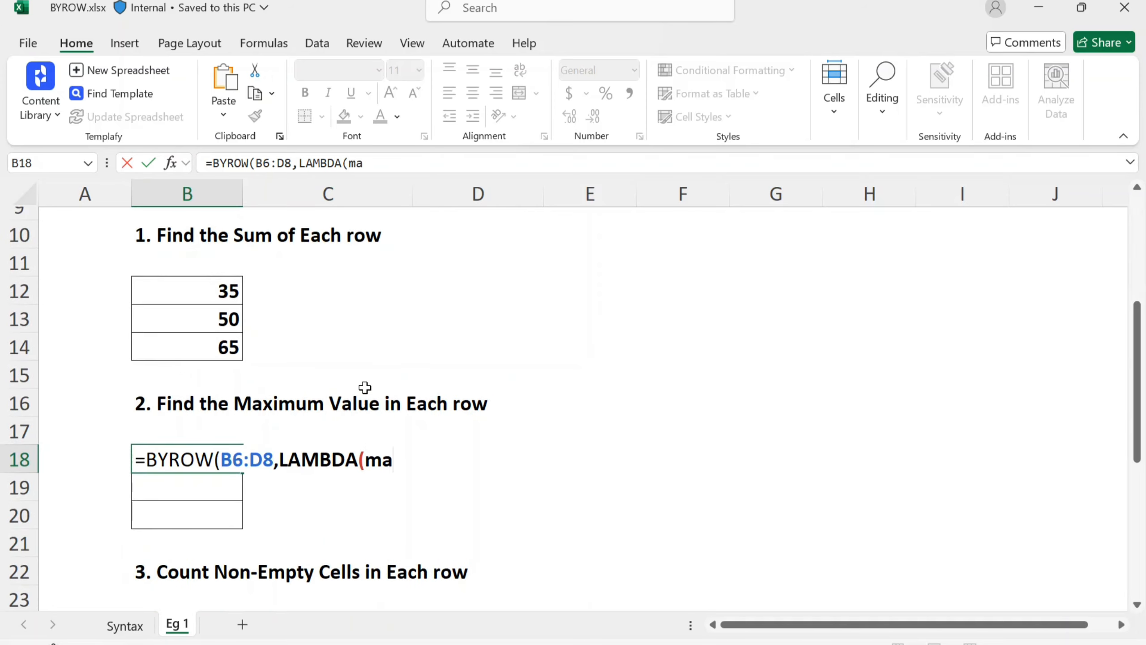
type("x")
key("BackSpace")
key("BackSpace")
key("BackSpace")
type("row,mak")
- Use MAX(row) as the LAMBDA calculation and enter =BYROW(B6:D8,LAMBDA(row,MAX(row))) in B18
key("Tab")
key("BackSpace")
key("BackSpace")
key("BackSpace")
key("BackSpace")
key("BackSpace")
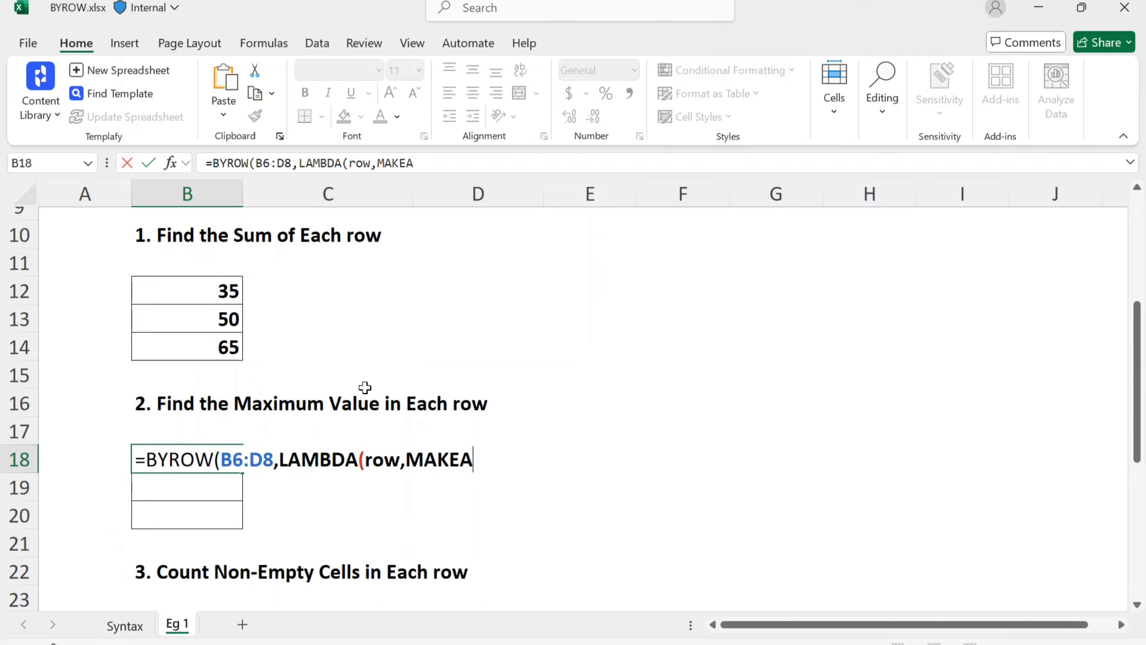
key("BackSpace")
key("BackSpace")
key("BackSpace")
type("X(")
scroll(316, 389, "up", 3)
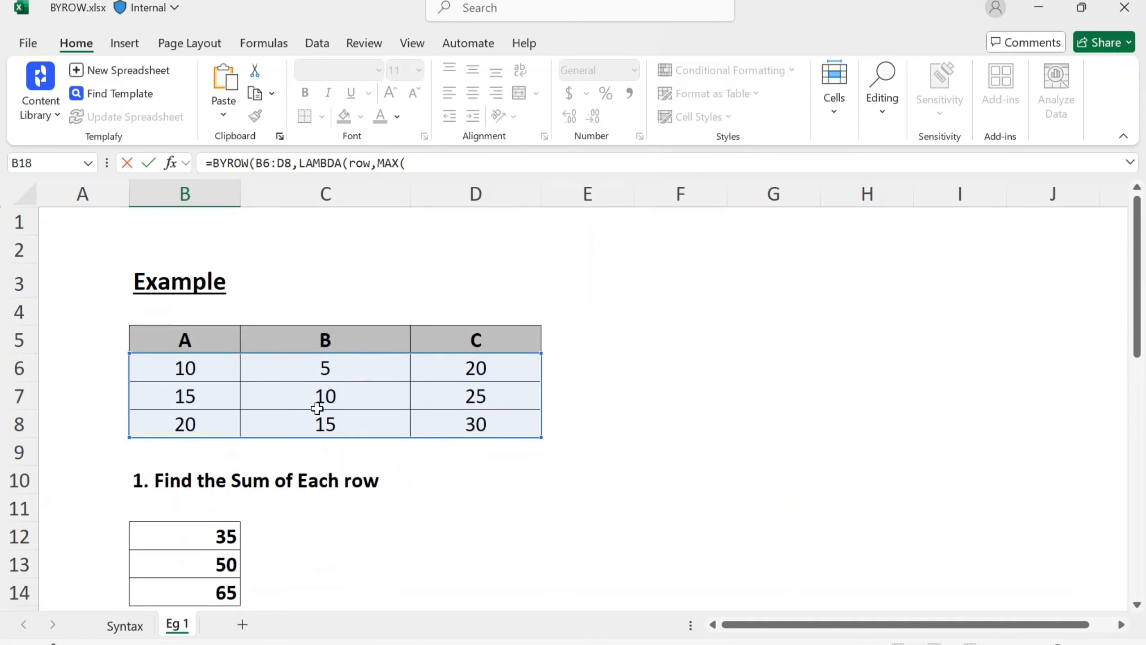
scroll(379, 476, "down", 3)
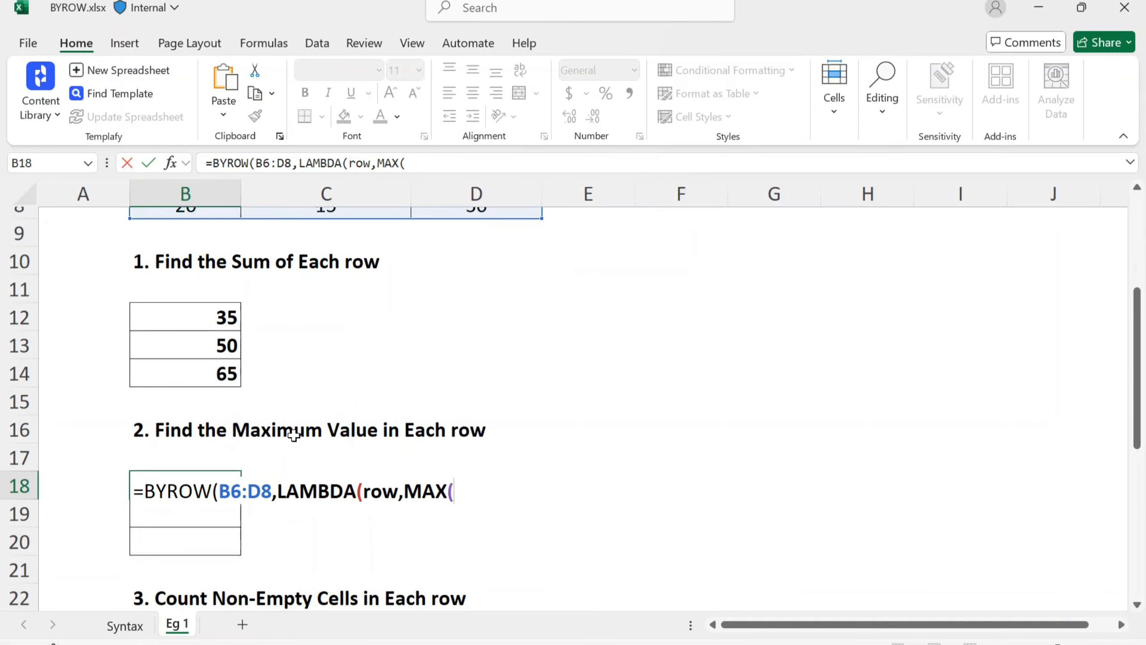
type("row")
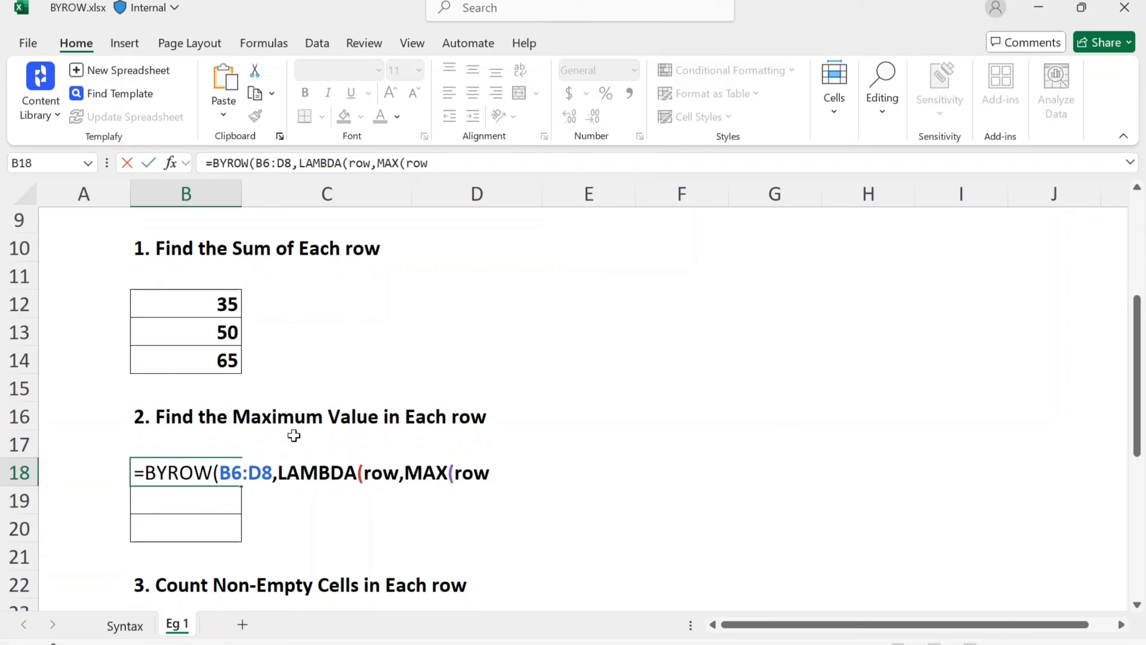
type(")")
key("ctrl+Return")
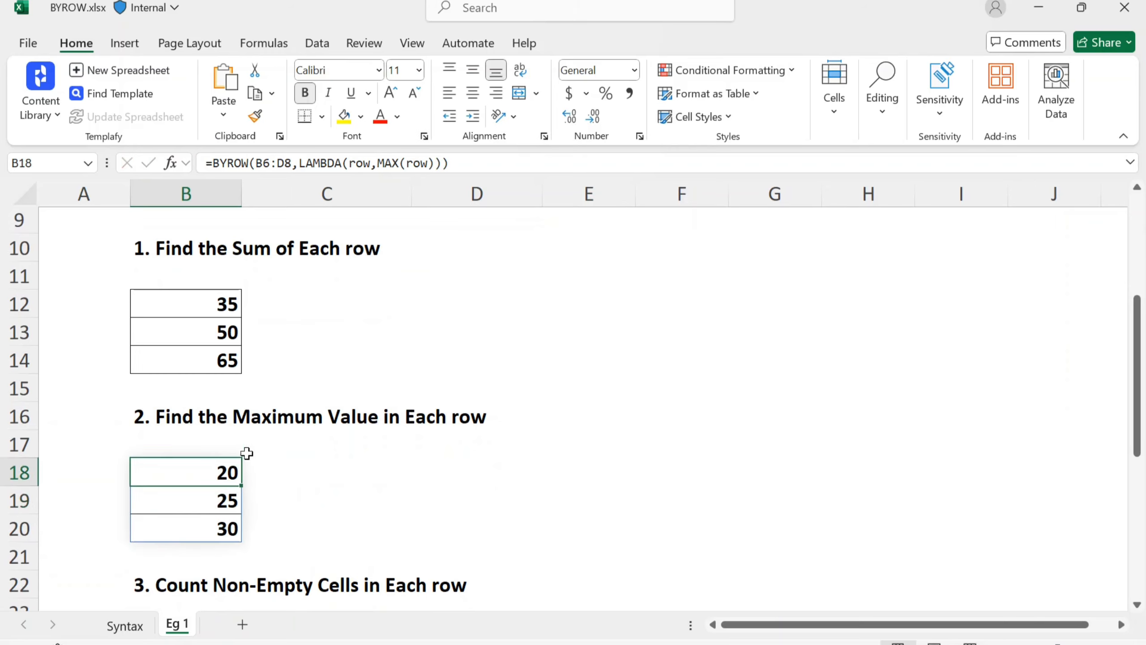
- Compare the values of each table row in B6:D8 with the maximums in B18:B20
scroll(273, 454, "up", 3)
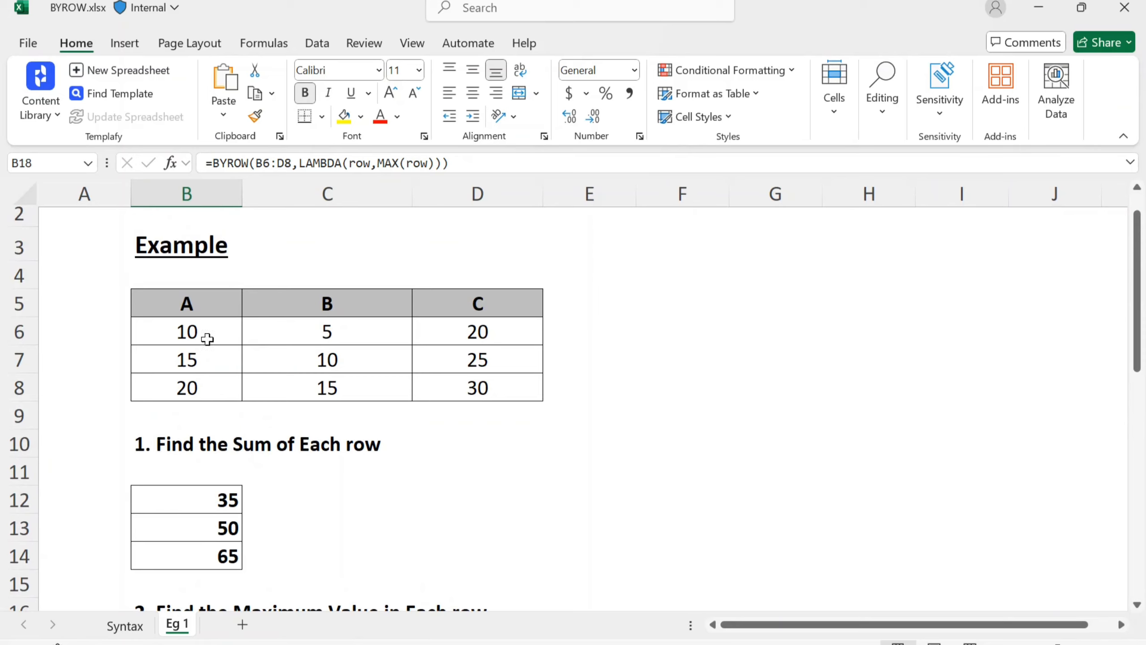
left_click(207, 339)
key("ctrl+shift+Right")
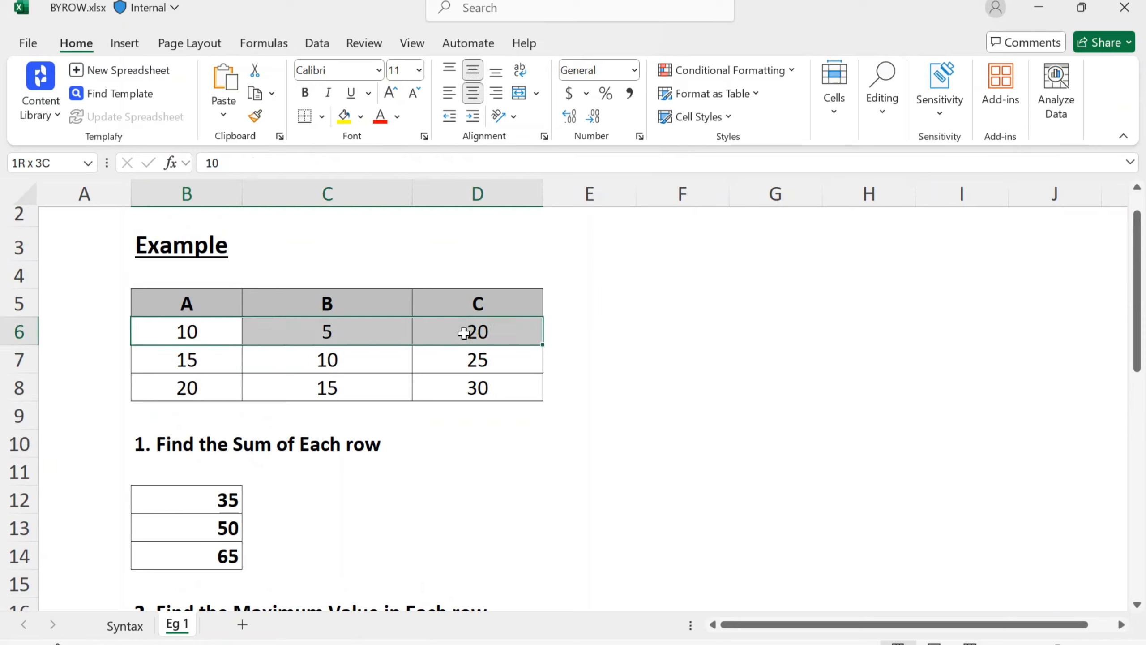
left_click(501, 368)
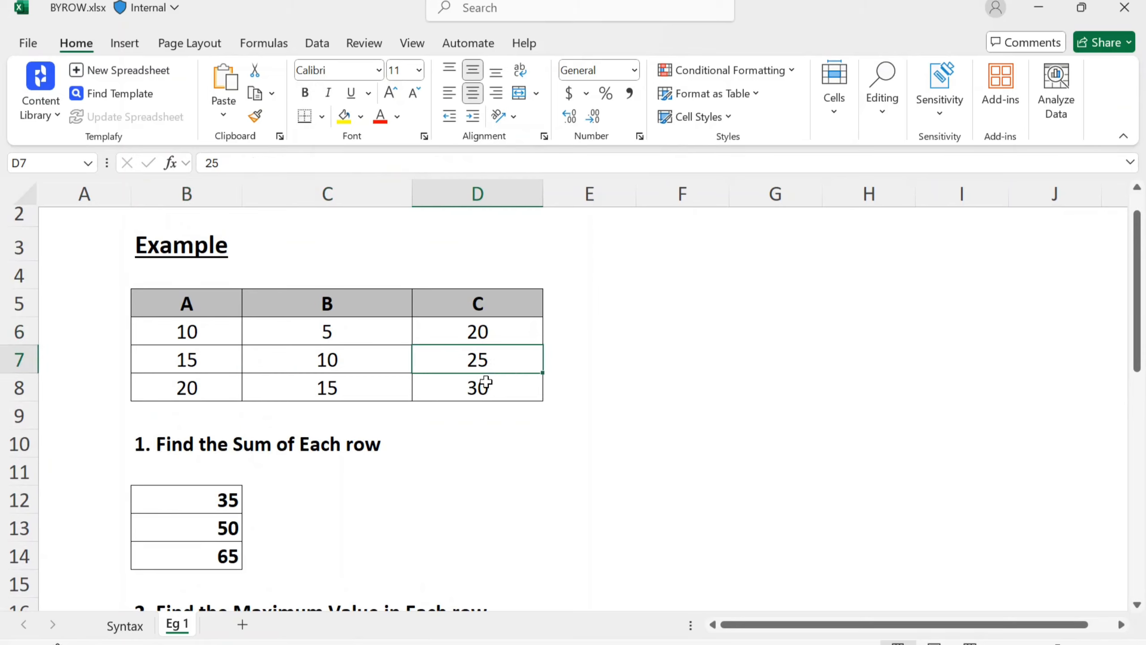
left_click(482, 334)
key("shift+Down")
key("shift+Down")
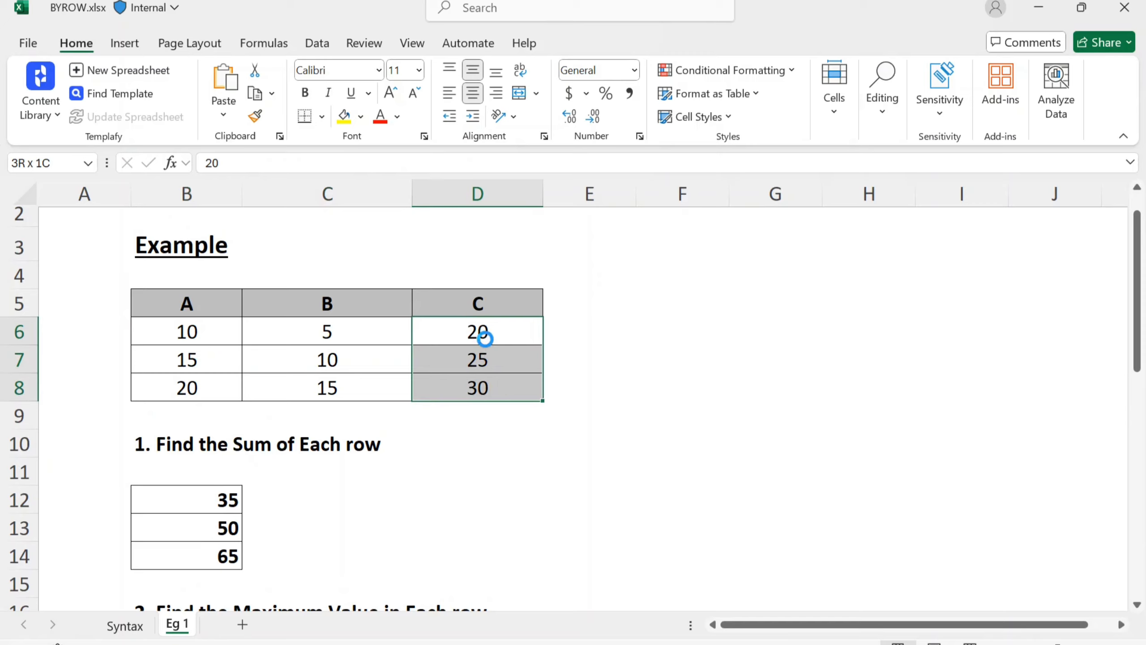
scroll(501, 420, "down", 3)
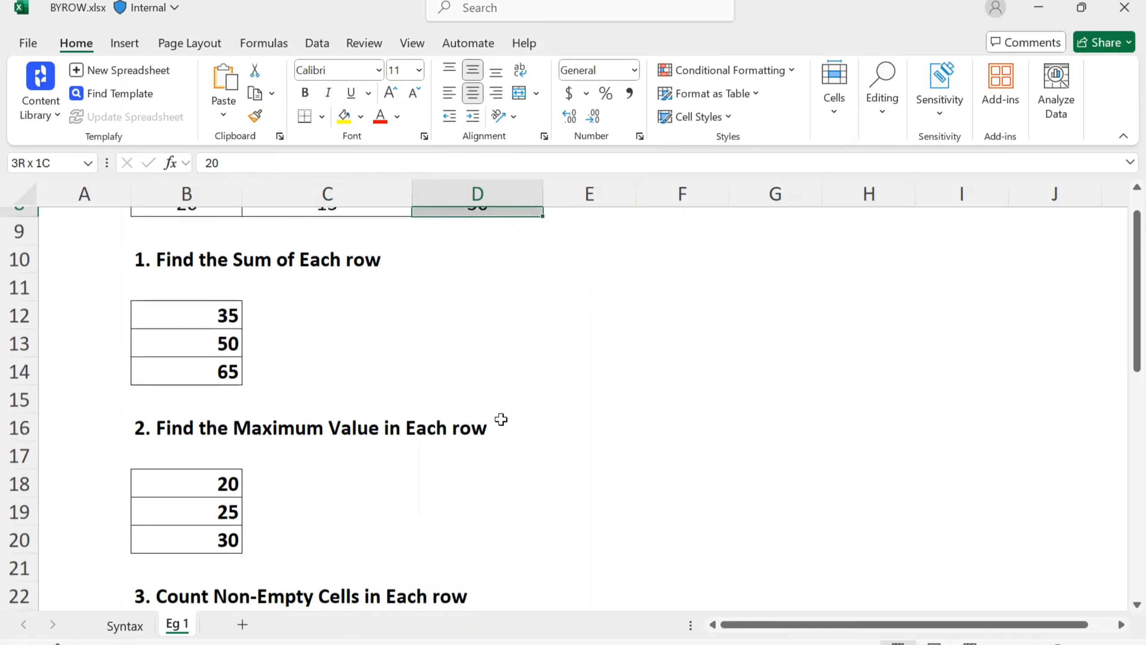
scroll(461, 348, "up", 3)
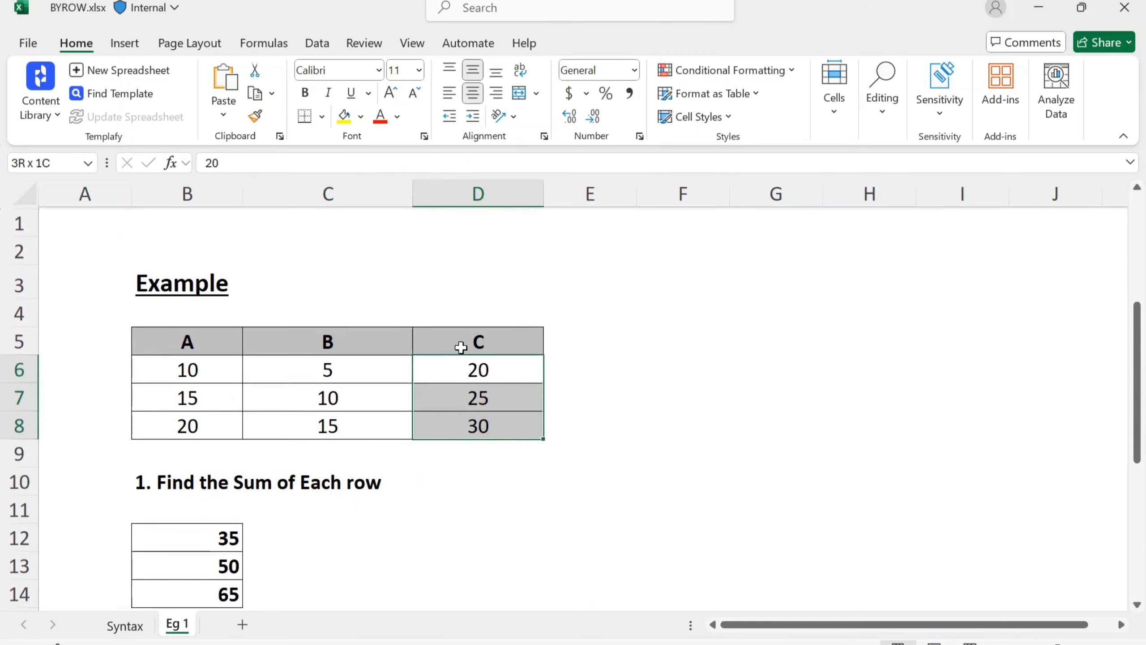
scroll(460, 348, "down", 3)
left_click(218, 472)
- Clear the existing formula from B24 under the heading for counting non-empty cells
scroll(285, 428, "down", 2)
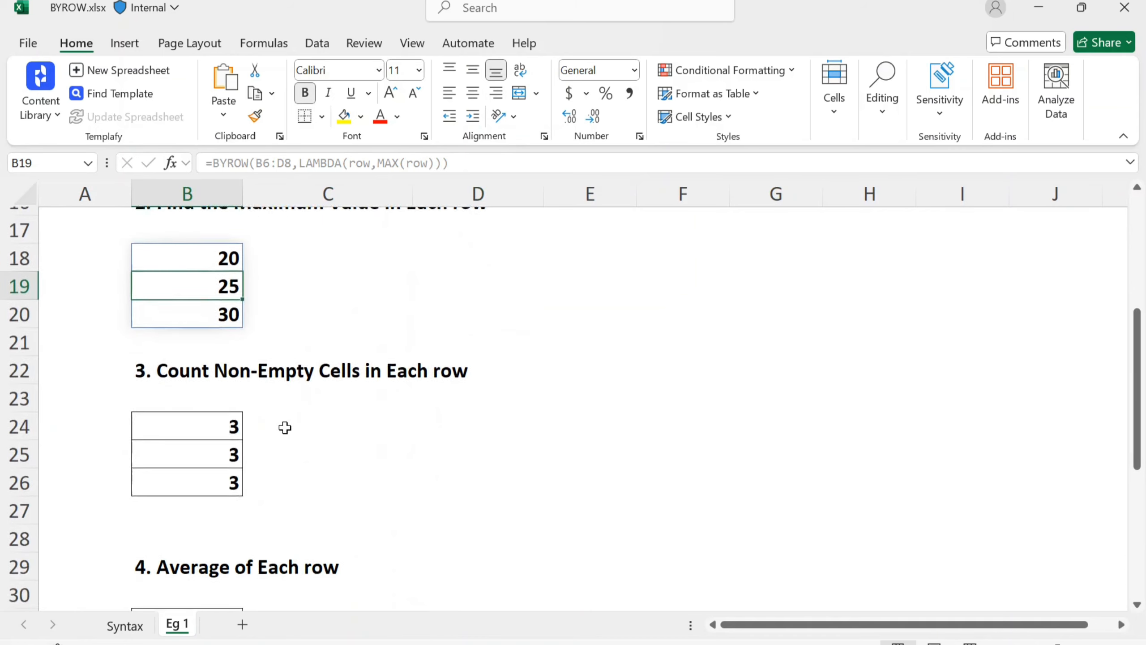
left_click(198, 420)
key("Delete")
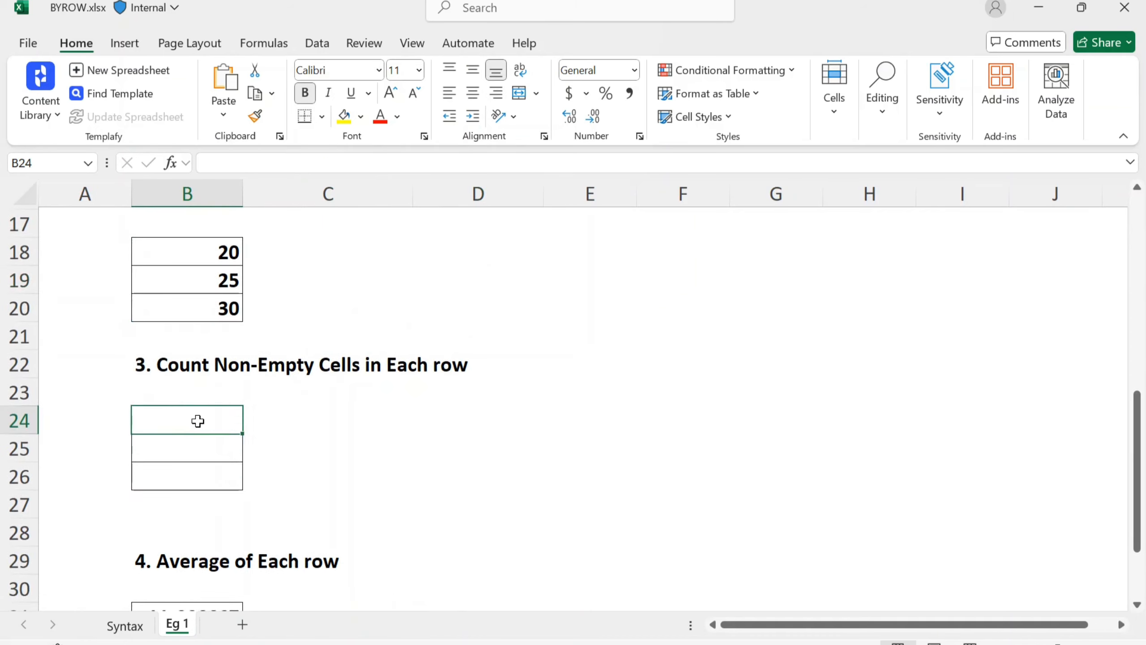
- Start a BYROW formula in B24 for counting the non-empty cells of each row
type("=")
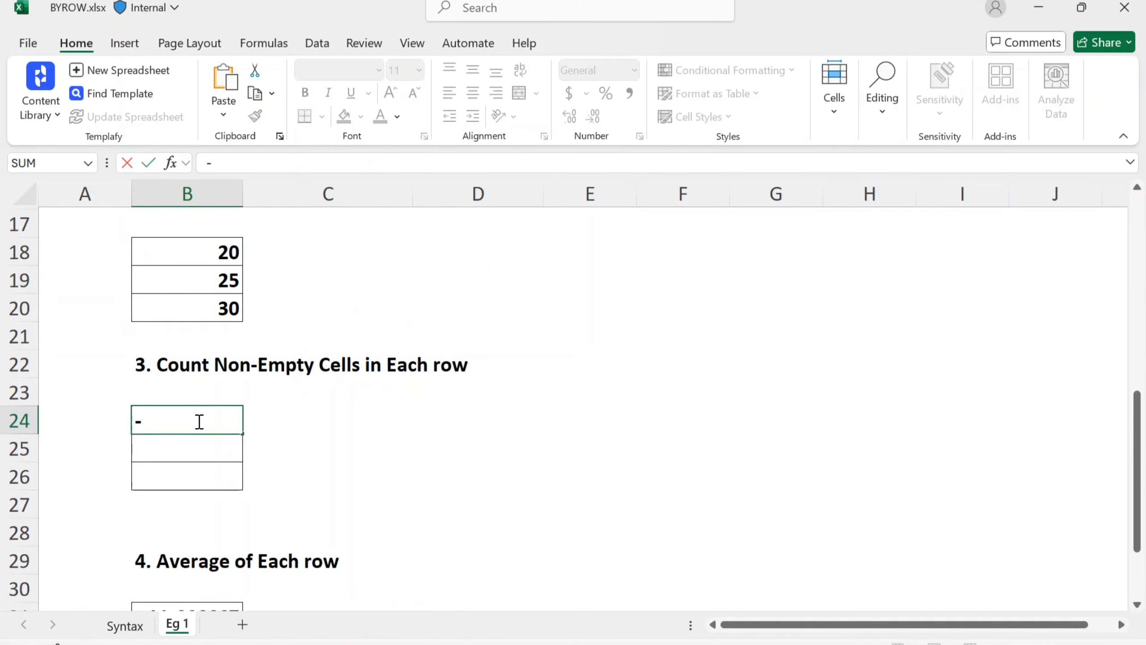
key("BackSpace")
type("=by")
key("Tab")
key("BackSpace")
key("BackSpace")
key("BackSpace")
key("BackSpace")
type("r")
key("Tab")
- Set the table values B6:D8 as the array of the BYROW formula in B24
scroll(198, 420, "up", 5)
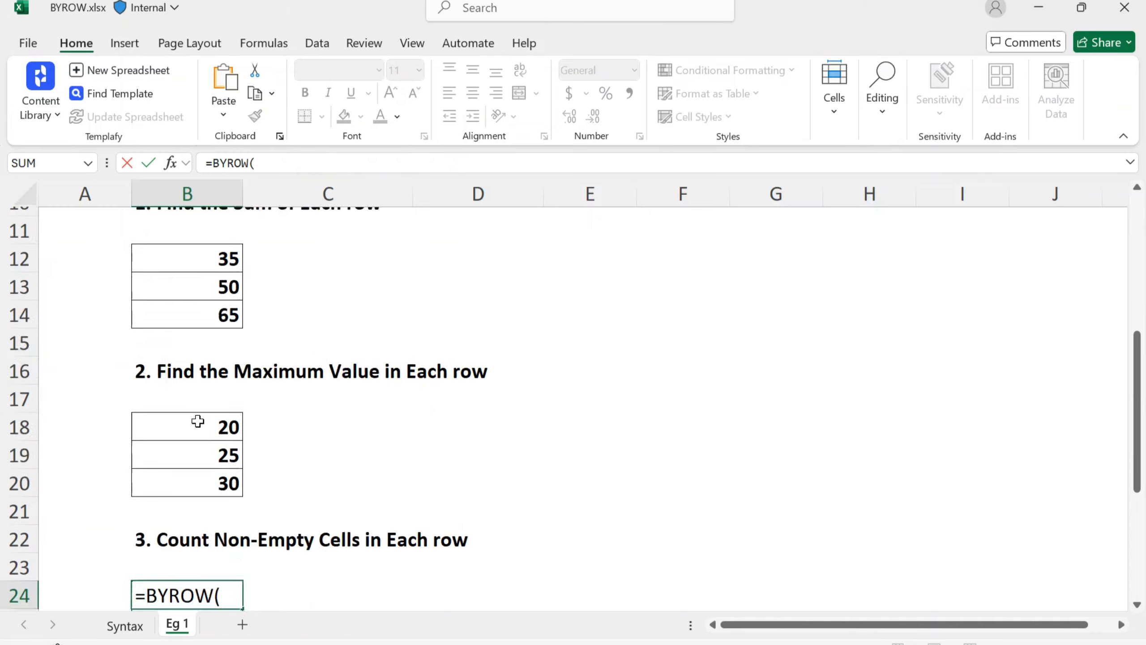
left_click(175, 361)
key("shift+Right")
key("shift+Right")
key("shift+Down")
key("shift+Down")
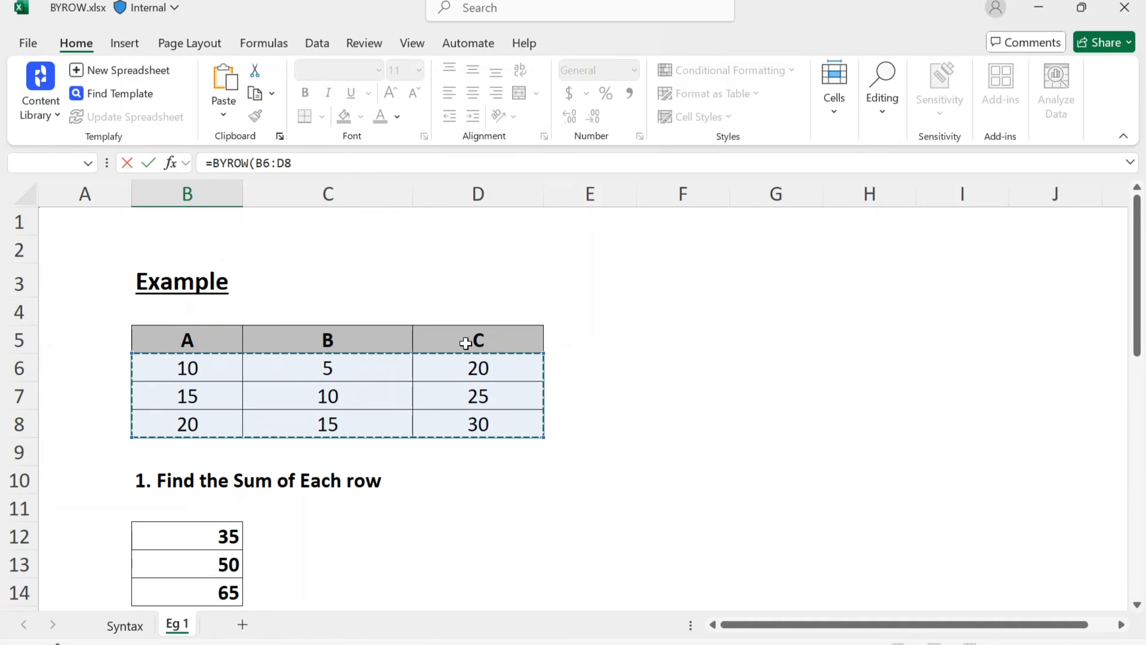
type(",")
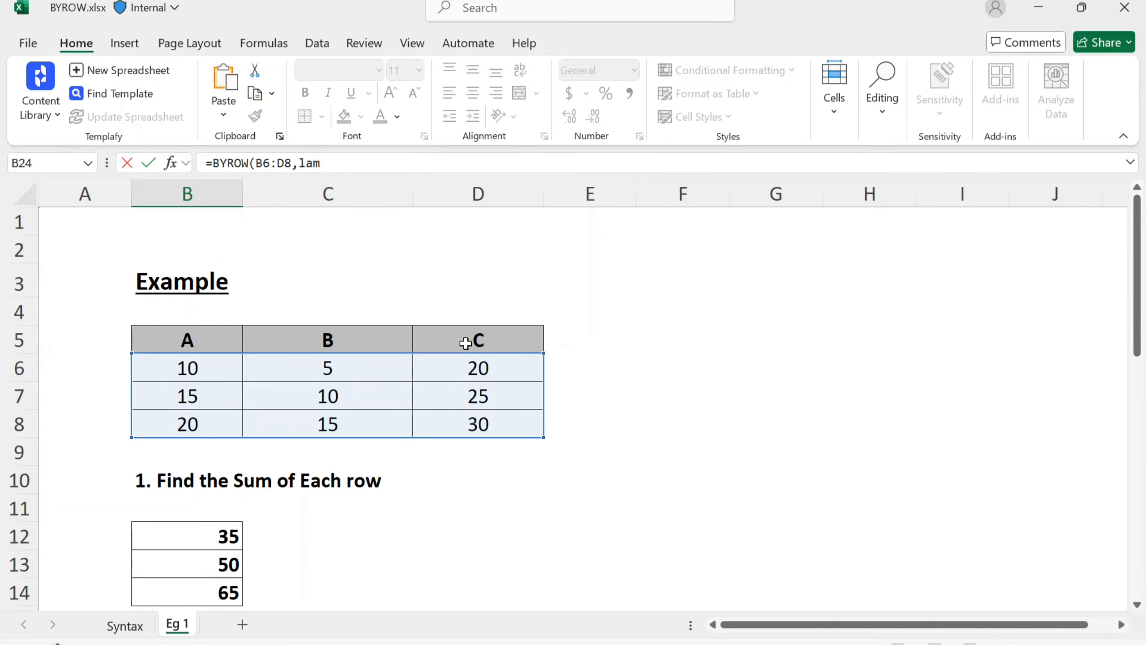
- Complete the BYROW formula in B24 with LAMBDA(row,COUNTA(row)) to count each row's non-empty cells, and enter it
type("lam")
key("Tab")
type("ta")
key("Tab")
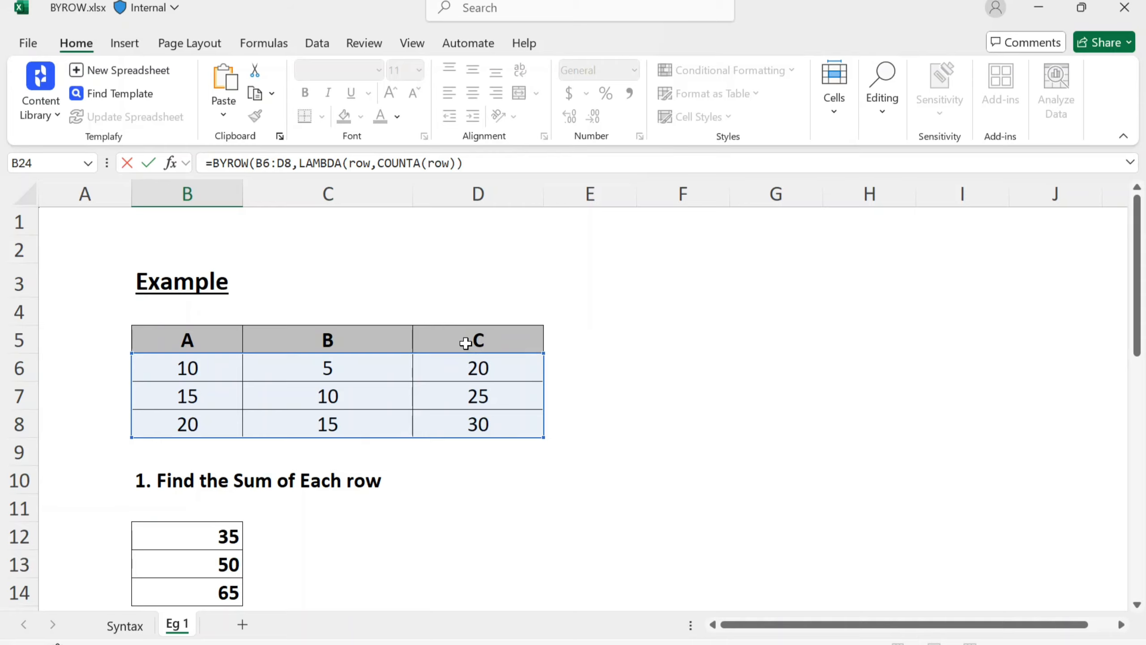
type(")")
key("ctrl+Return")
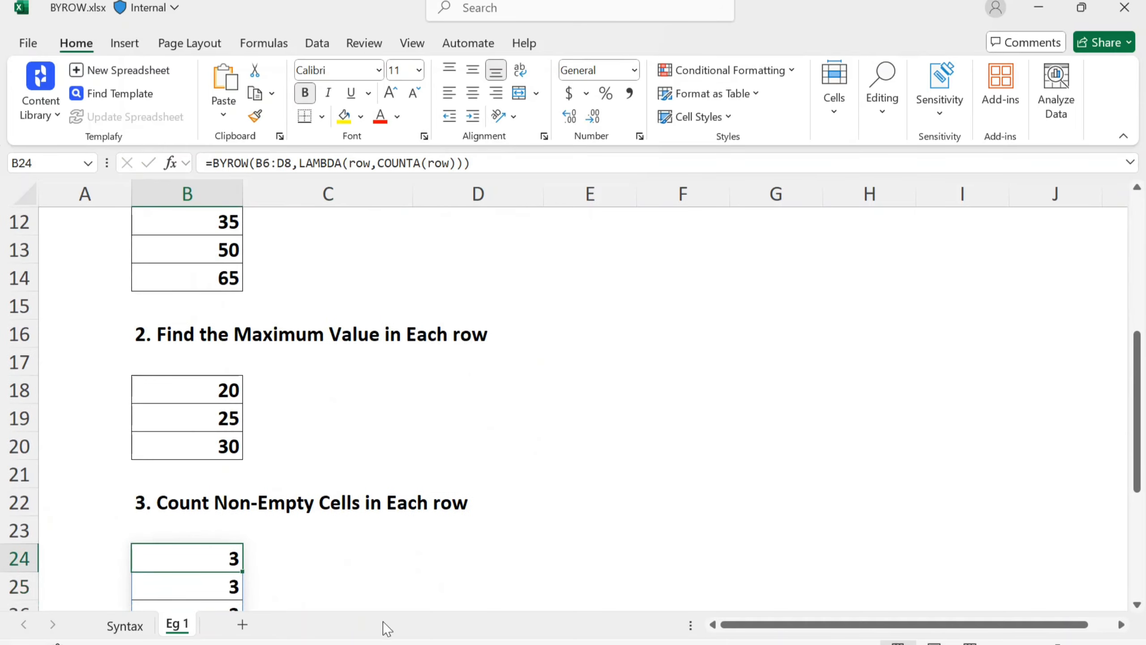
- Compare the filled cells of each table row in B6:D8 with the non-empty cell counts in B24:B26
scroll(320, 504, "down", 2)
scroll(231, 428, "up", 5)
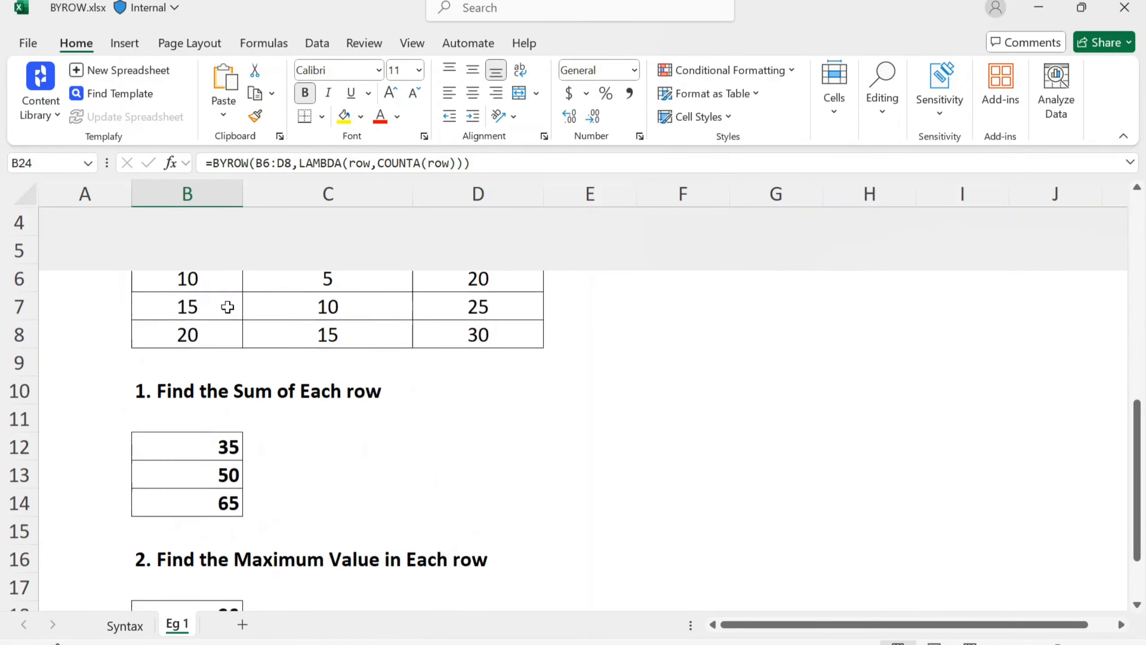
left_click(202, 275)
key("ctrl+shift+Right")
key("Down")
key("ctrl+shift+Right")
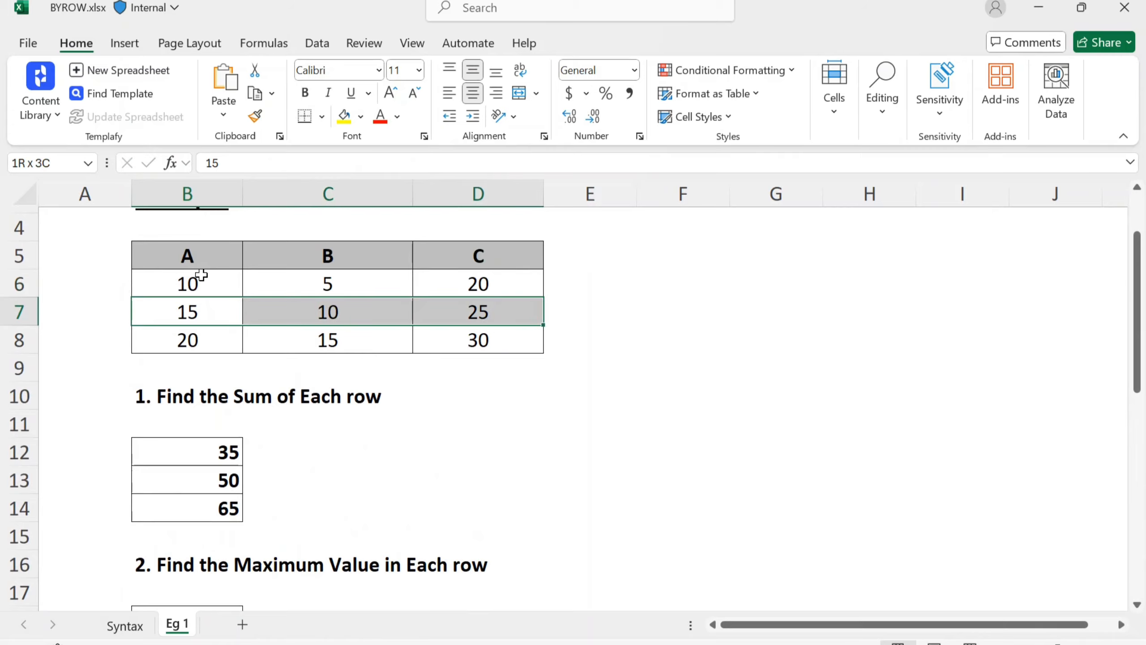
key("Down")
key("ctrl+shift+Right")
scroll(200, 274, "down", 2)
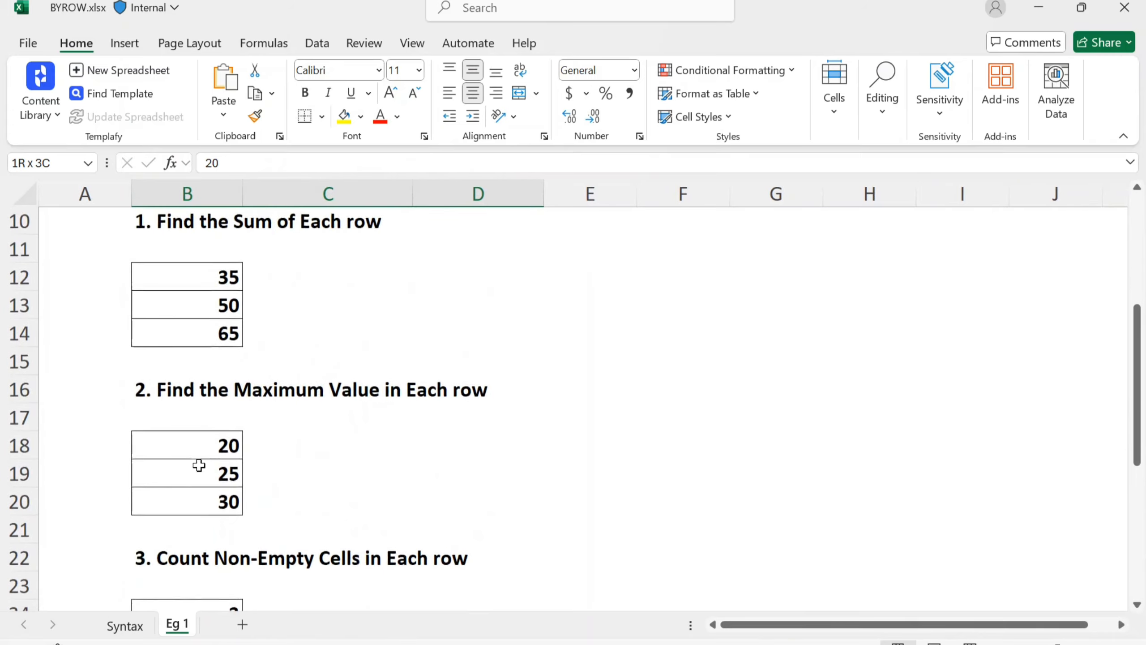
scroll(198, 466, "down", 2)
left_click_drag(194, 311, 182, 473)
scroll(181, 474, "down", 2)
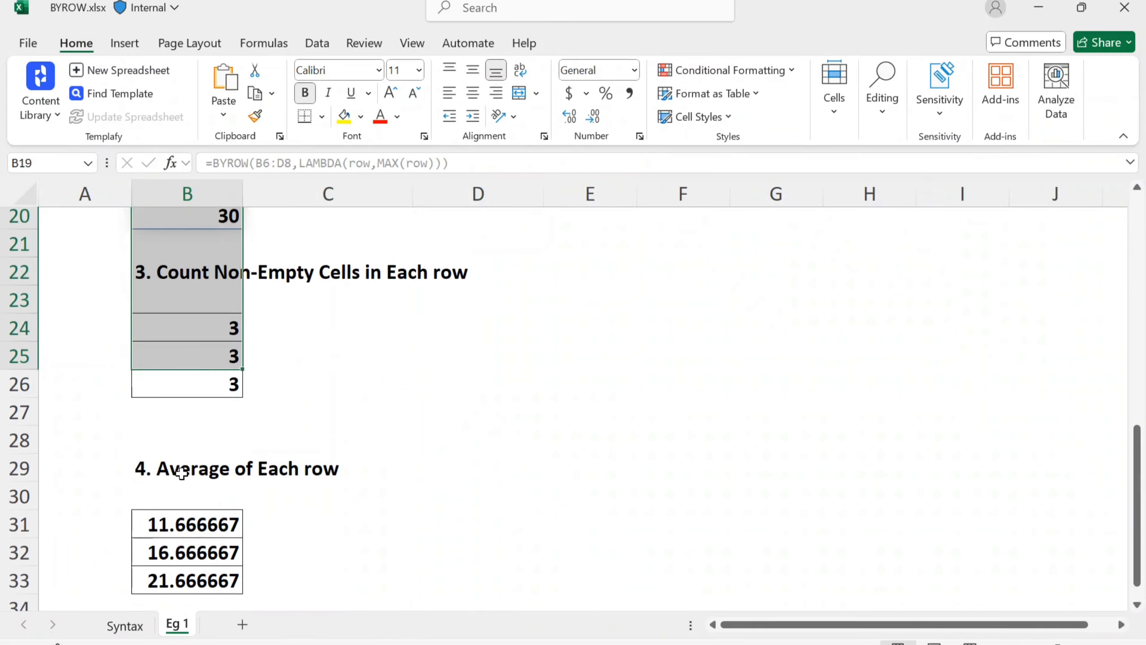
- Clear the existing formula under the average heading in B31 and start a BYROW formula there
left_click(153, 526)
key("Delete")
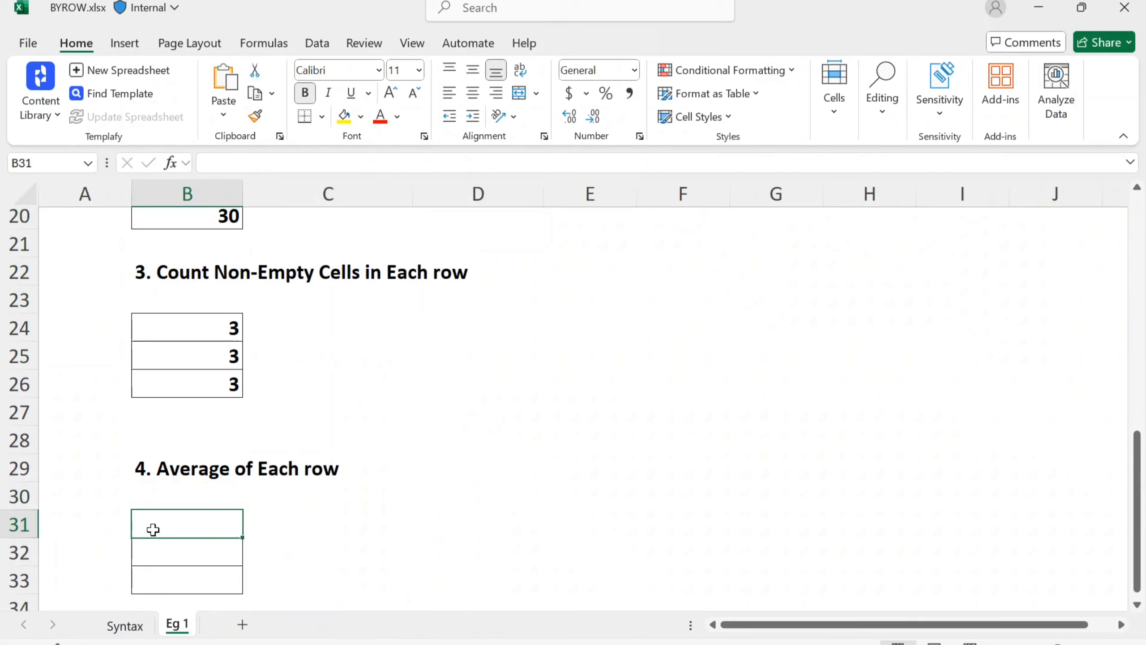
type("=byr")
key("Tab")
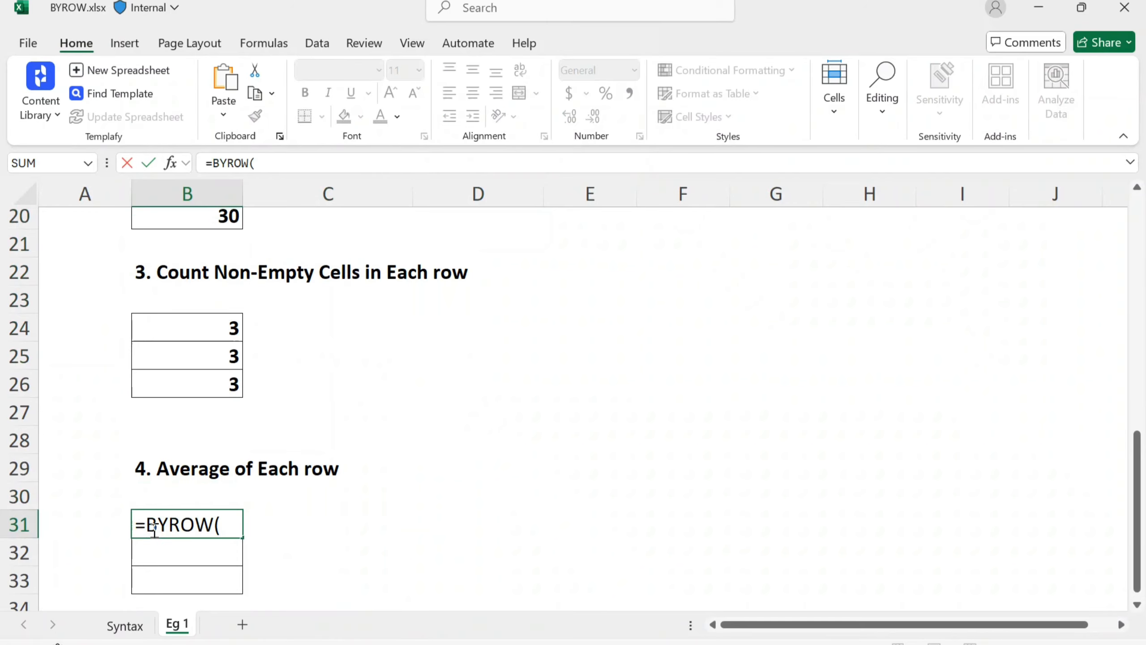
- Set the table values B6:D8 as the array of the BYROW formula in B31
scroll(305, 432, "up", 6)
left_click(170, 369)
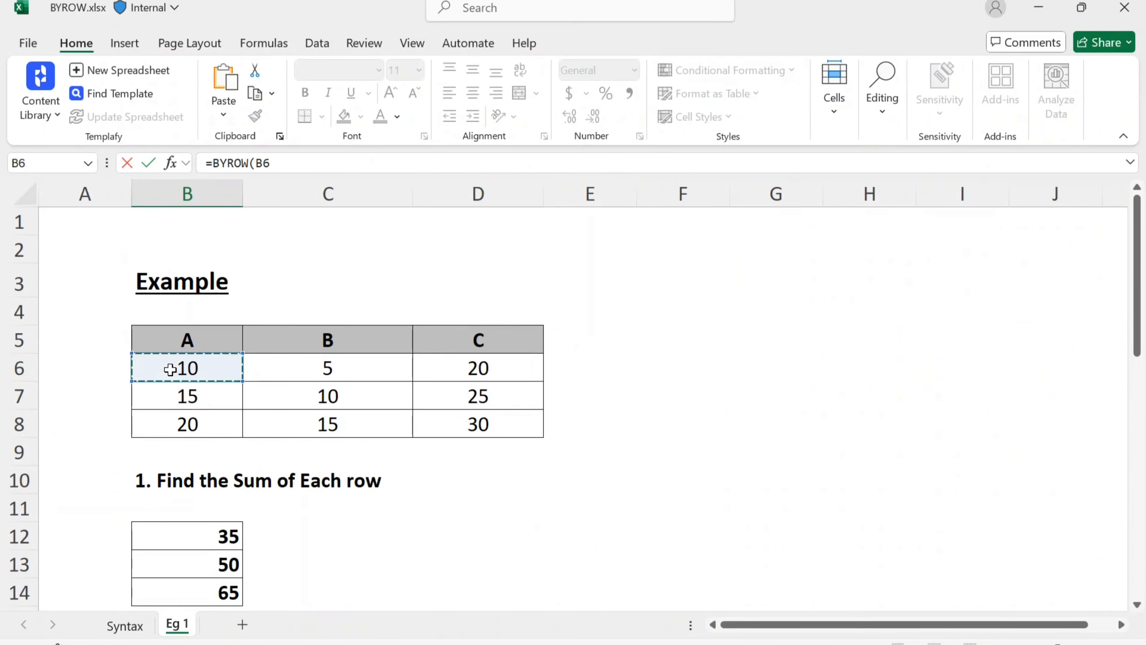
key("shift+Right")
key("shift+Right")
key("shift+Down")
key("shift+Down")
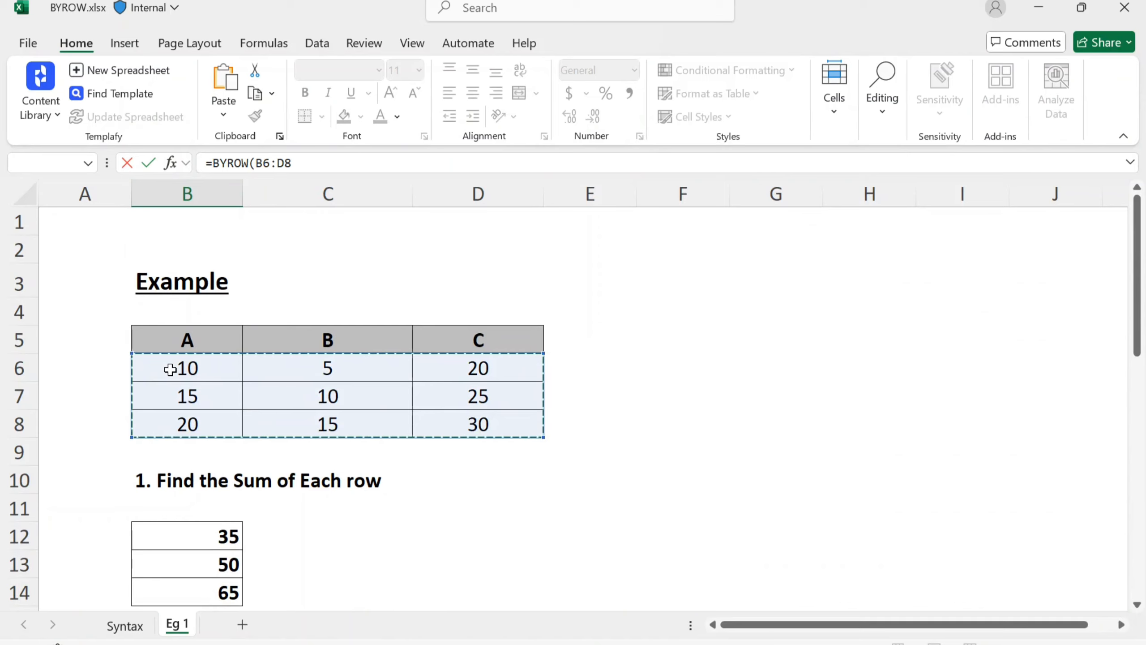
- Complete the B31 formula with LAMBDA(row,AVERAGE(row)), enter it and select the spilled averages B31:B33
type(",lam")
key("Tab")
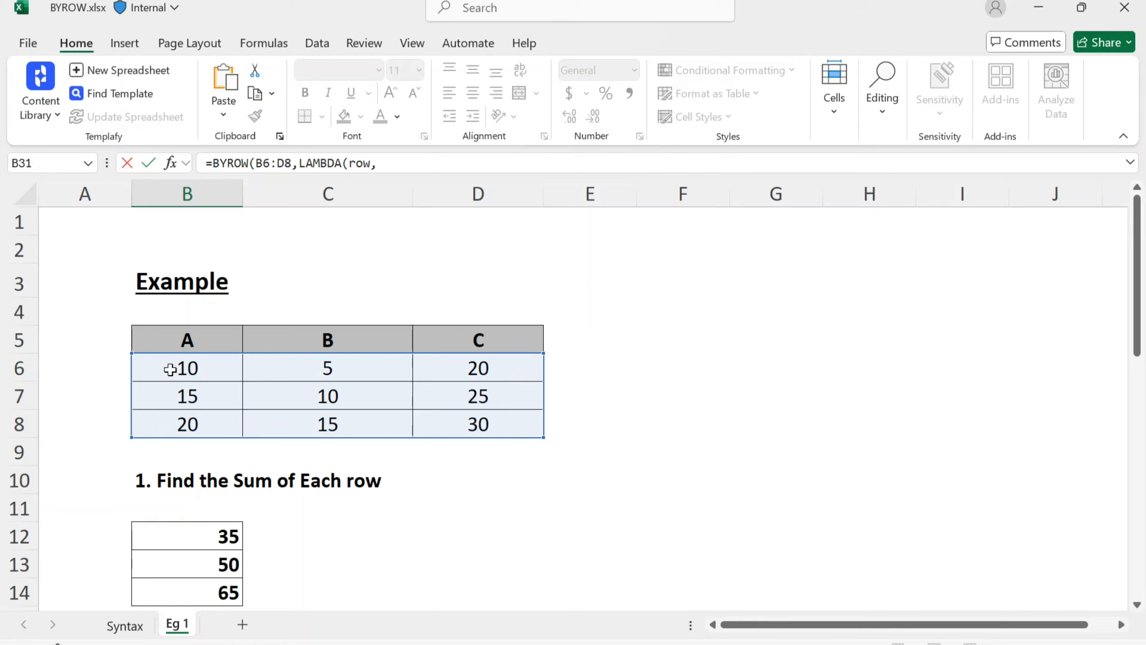
type("row,")
scroll(169, 370, "down", 7)
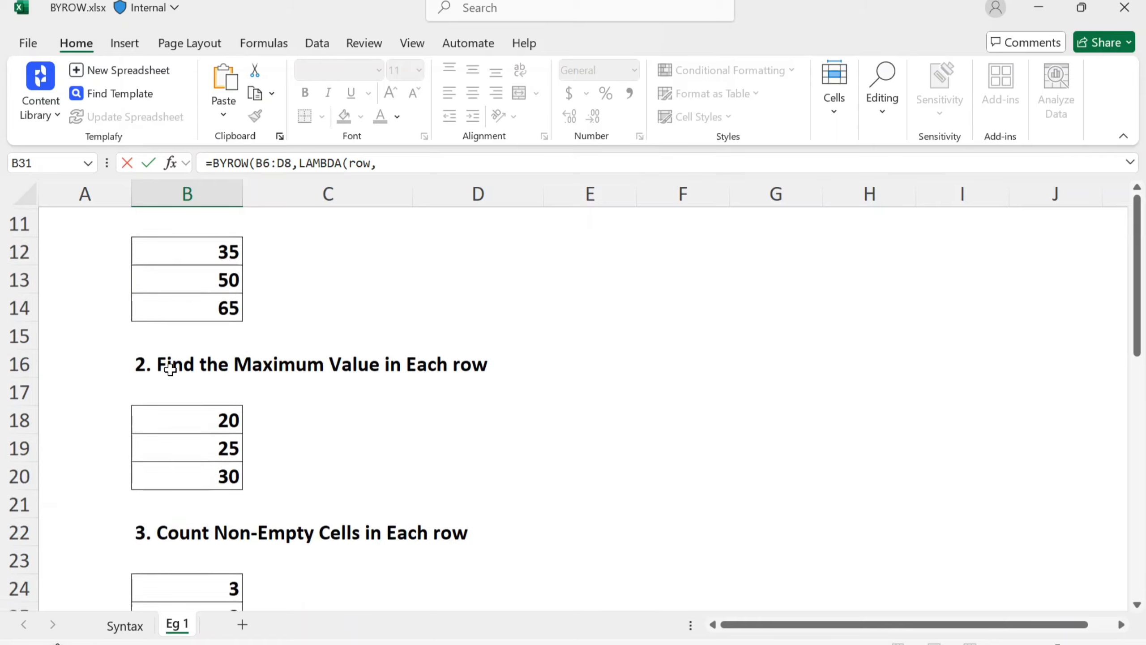
type("ave")
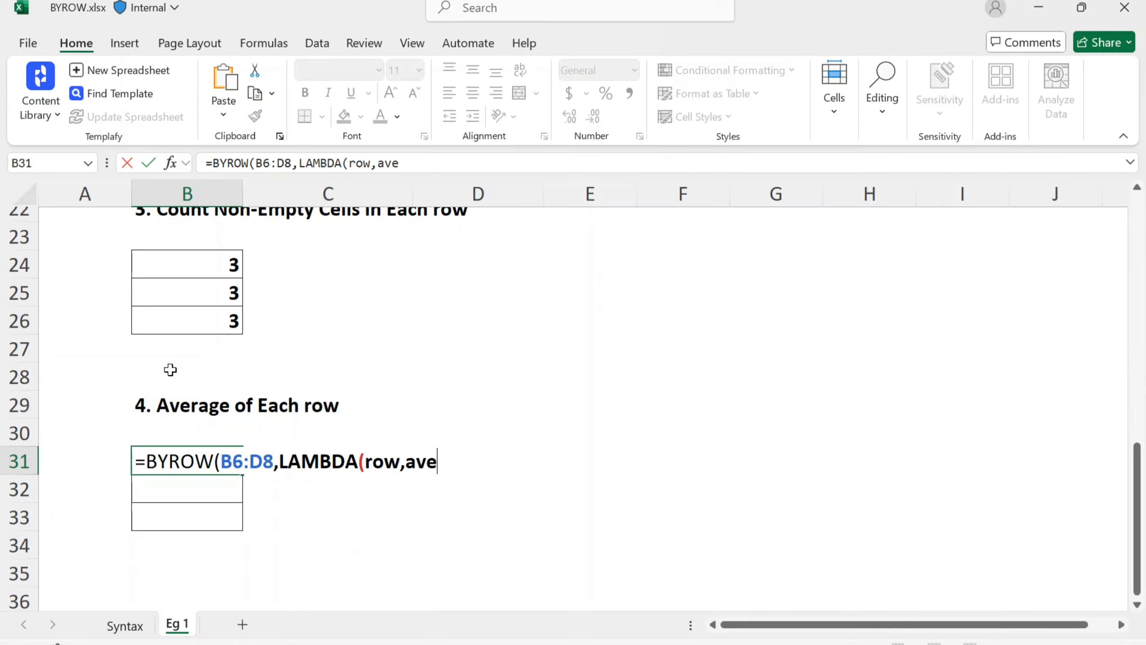
key("Tab")
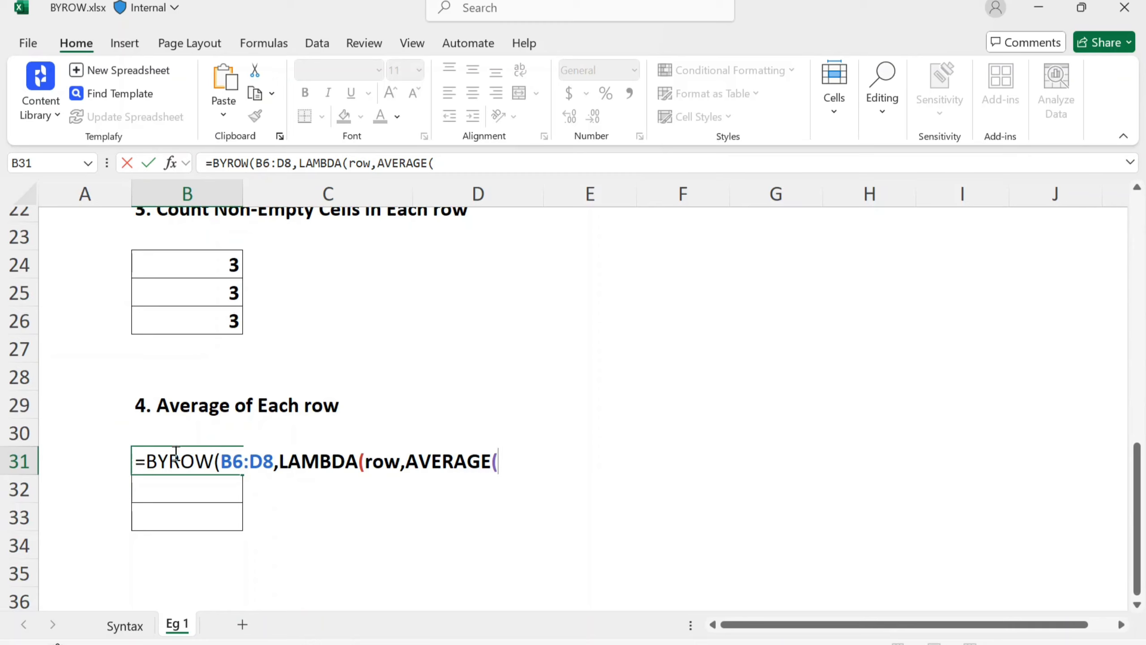
type("row))")
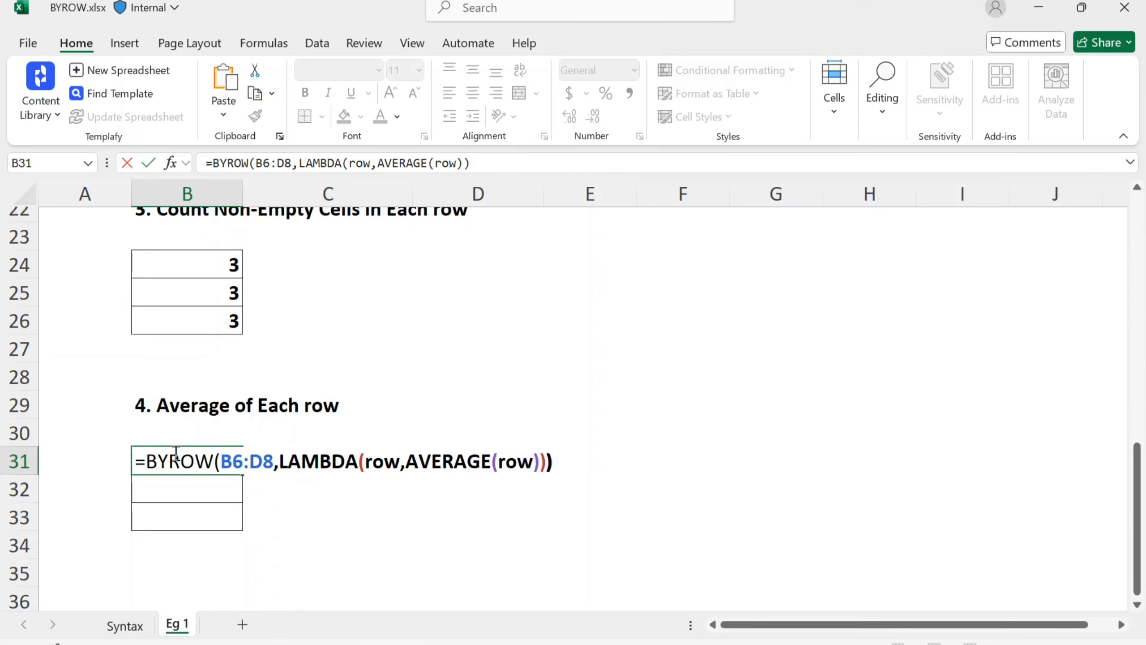
type(")")
key("Return")
left_click(174, 453)
key("ctrl+shift+Down")
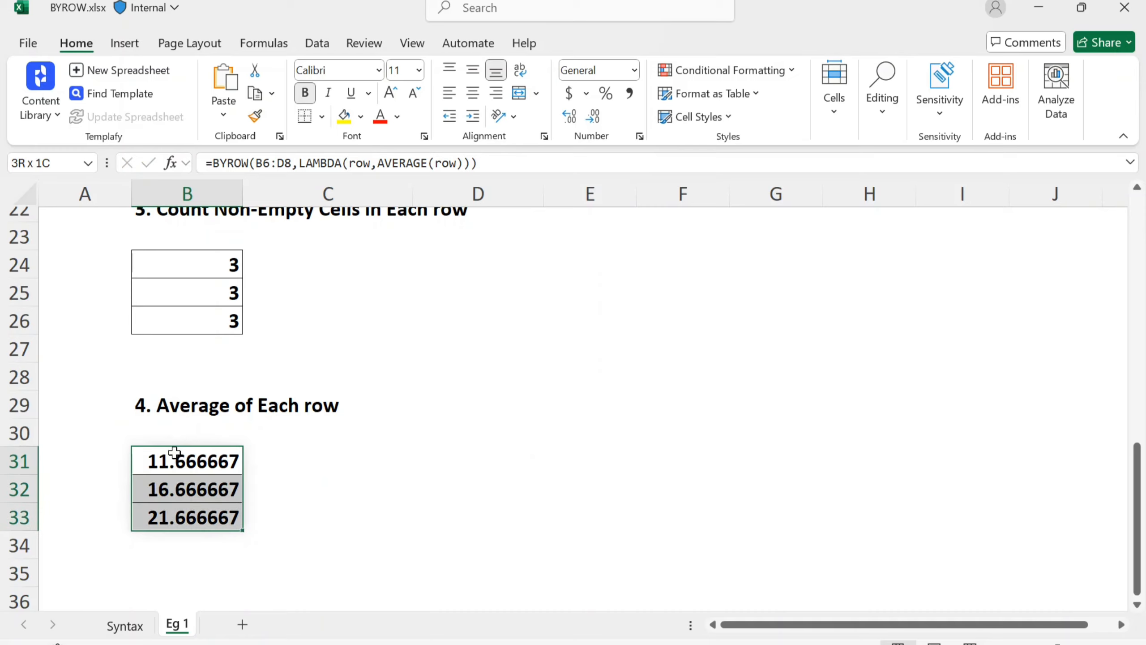
- Calculate a manual check of the first row's average in E6 with =SUM(B6:D6)/3
scroll(324, 485, "up", 7)
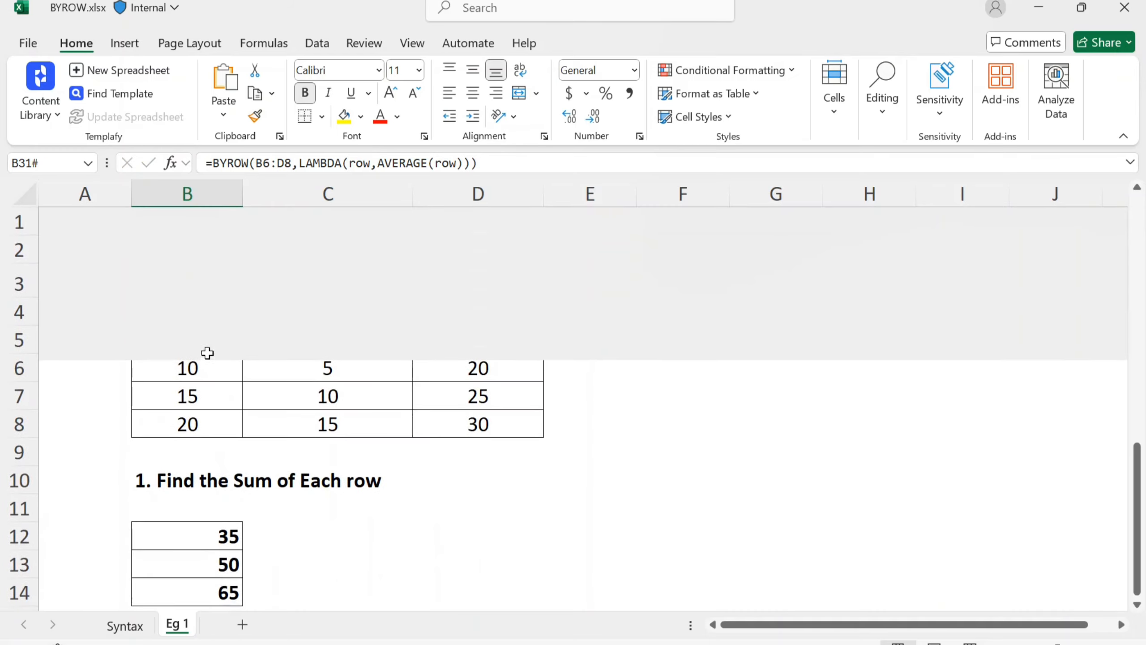
left_click(185, 356)
key("shift+Right")
key("shift+Right")
key("Right")
key("Right")
key("Right")
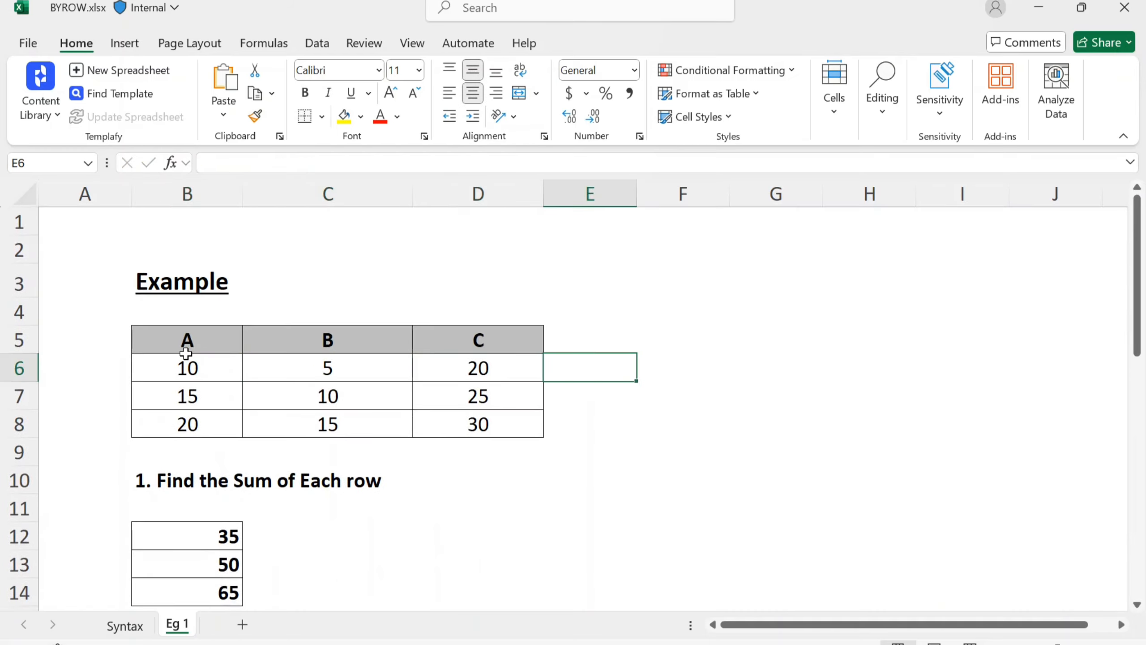
type("=sum(")
key("Left")
key("Left")
key("Left")
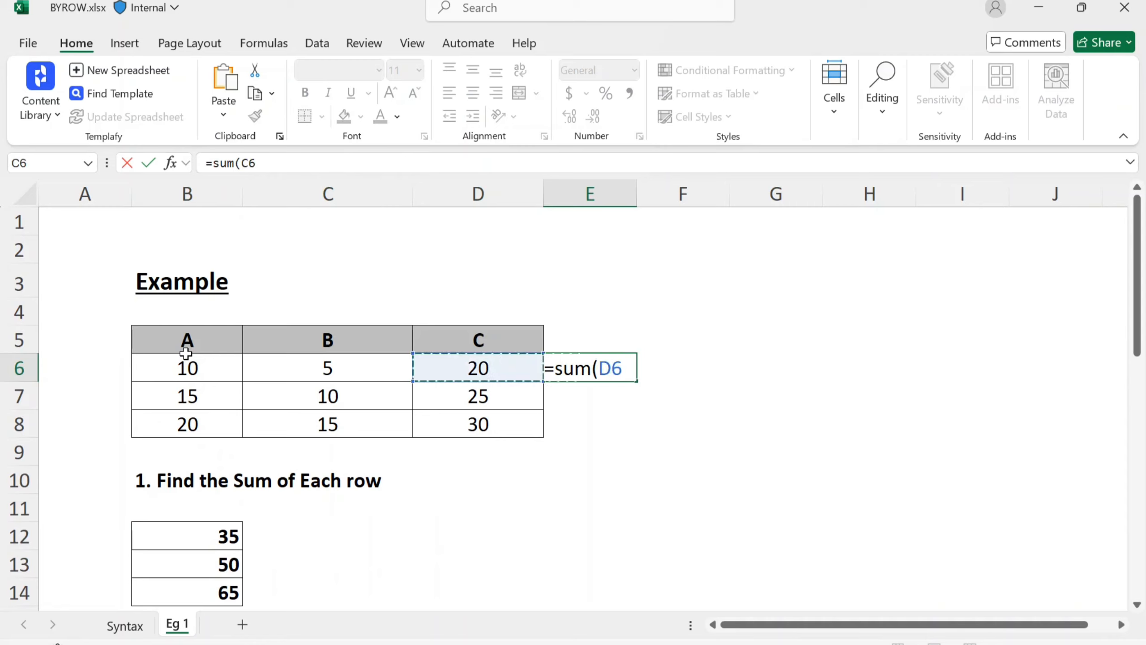
key("shift+Right")
key("shift+Right")
type(")/")
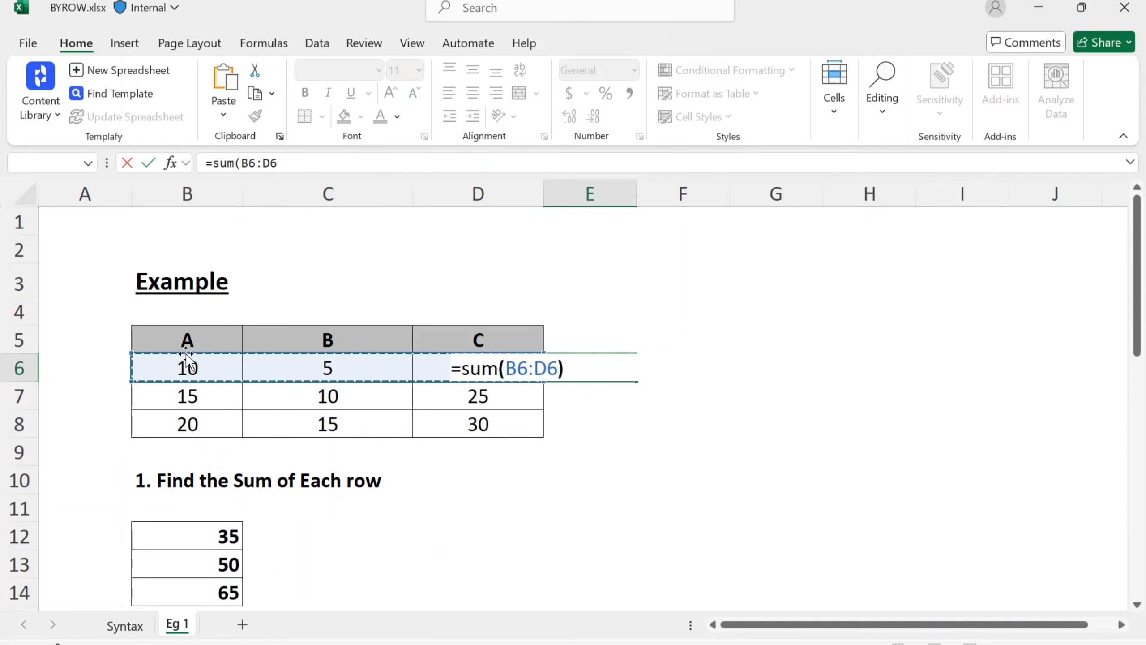
type("3")
key("Return")
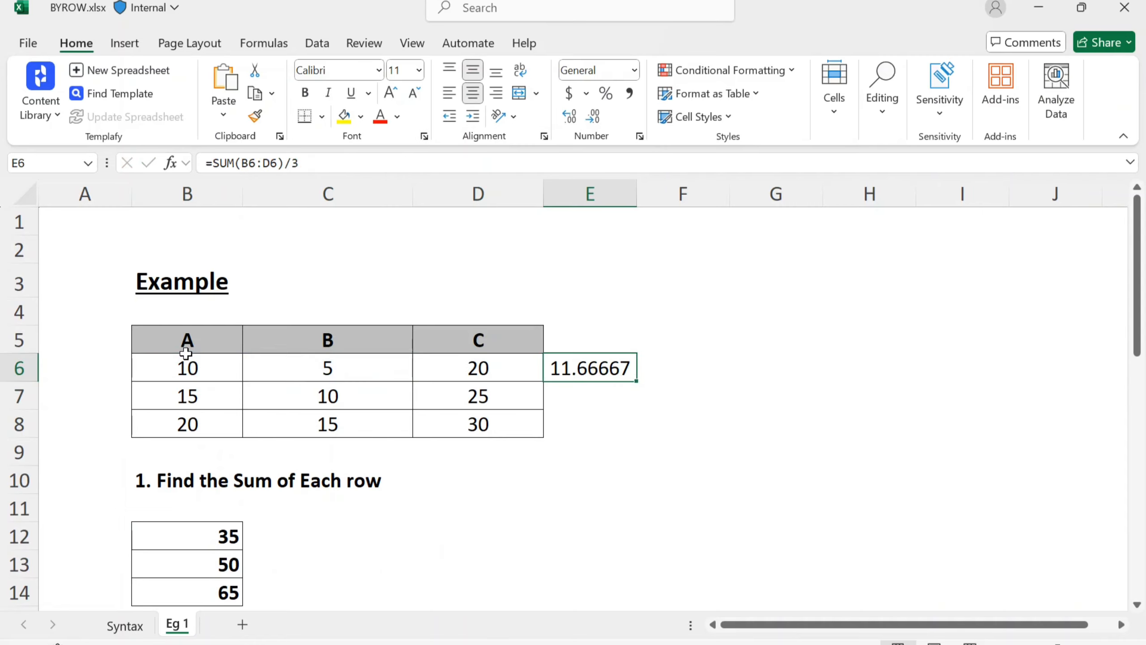
- Fill the manual average formula down from E6 to E8 and compare it with the BYROW averages in B31:B33
key("shift+Down")
key("shift+Down")
key("ctrl+d")
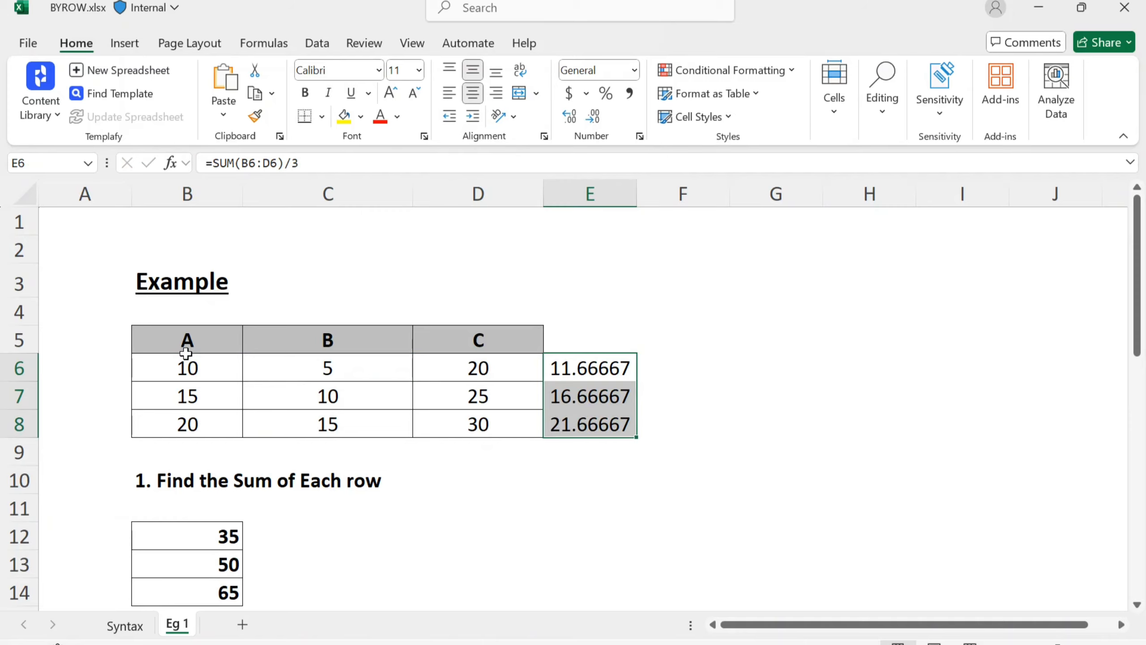
scroll(524, 440, "down", 7)
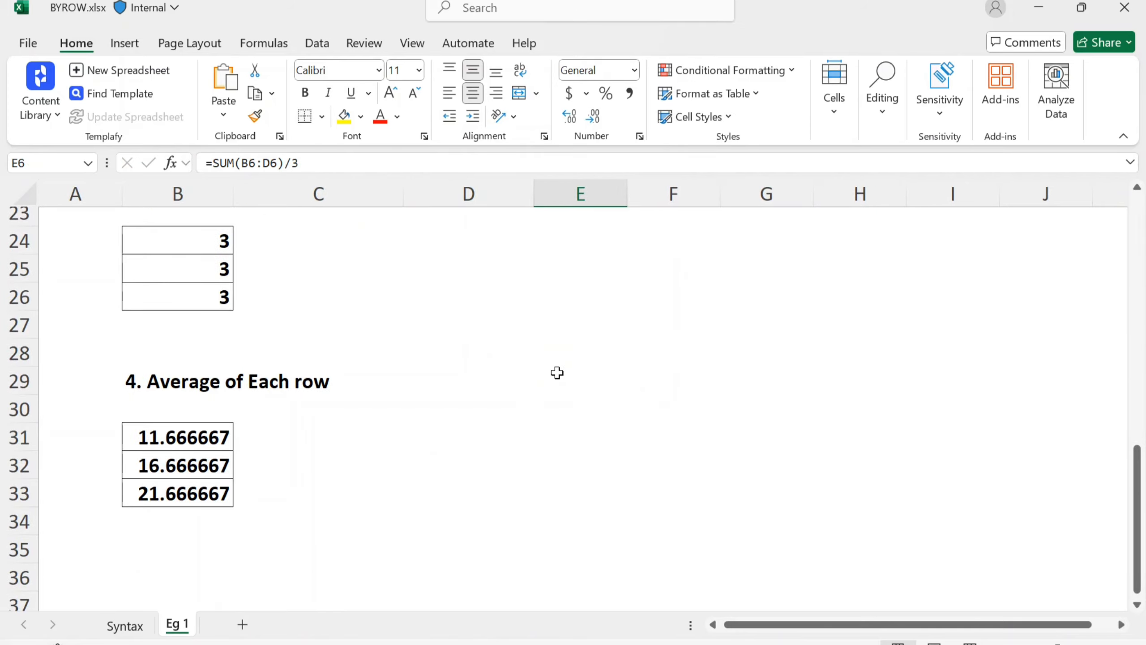
- Delete the manual check formulas from E6:E8 and save the workbook
scroll(558, 374, "up", 7)
key("Delete")
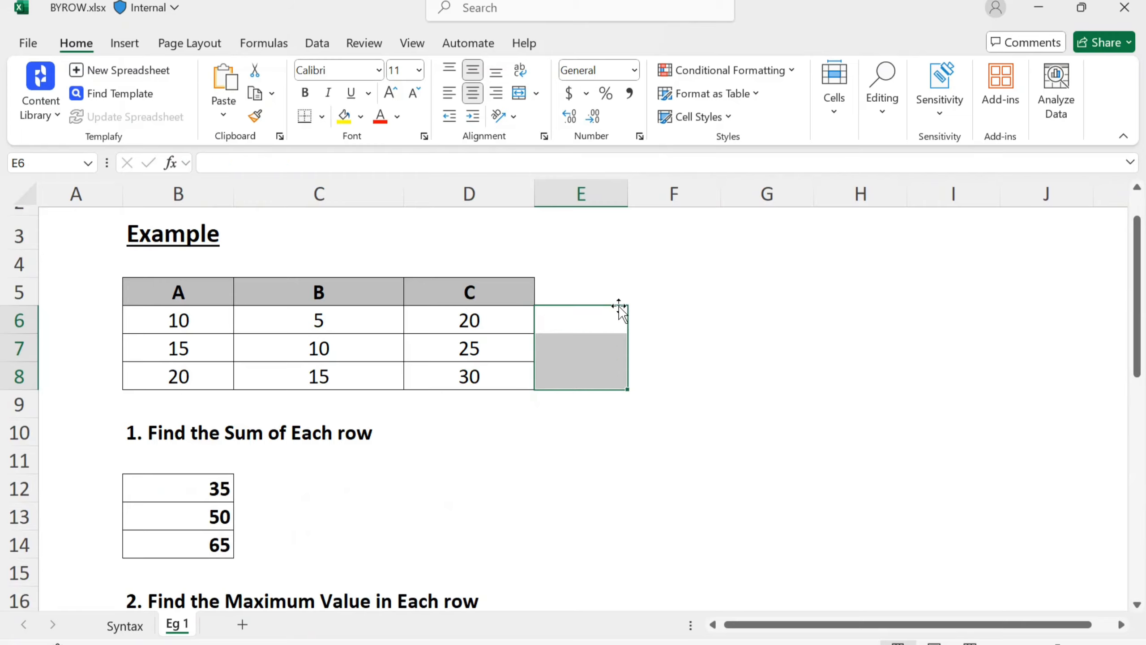
key("Left")
key("ctrl+s")
scroll(397, 399, "down", 6)
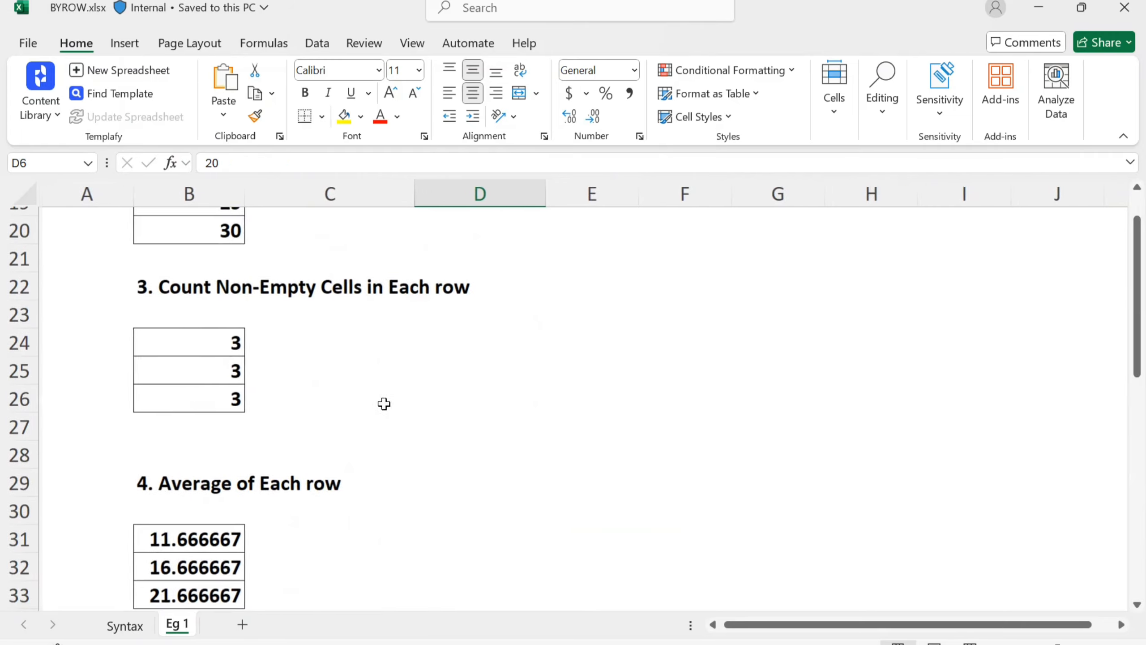
left_click_drag(384, 405, 272, 459)
scroll(272, 459, "down", 1)
left_click(383, 477)
scroll(385, 480, "up", 7)
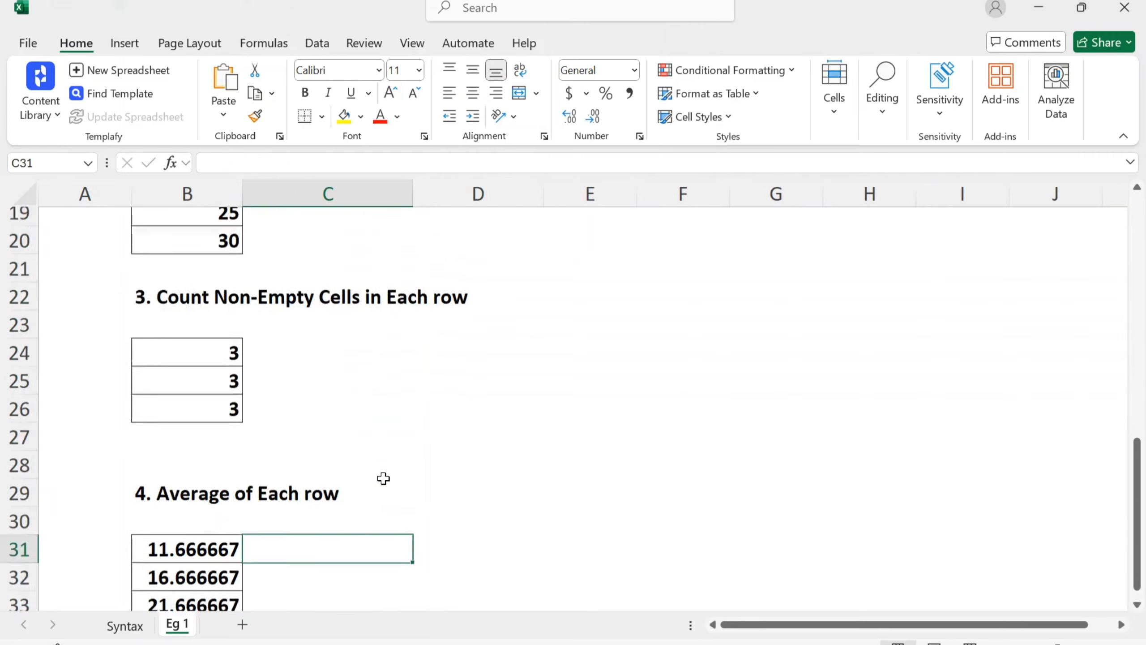